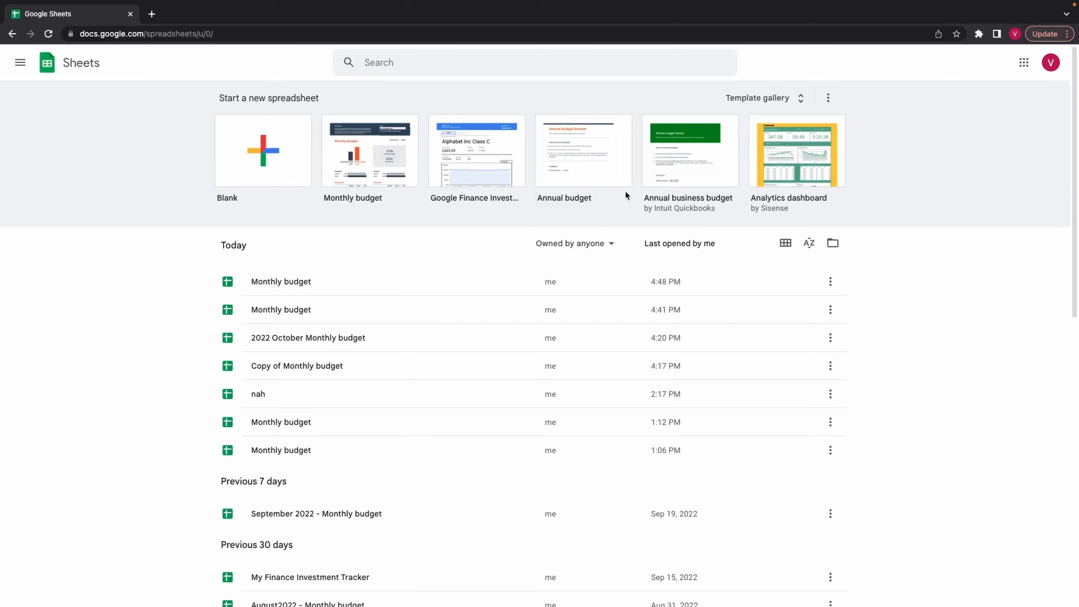
Create a new spreadsheet from the Monthly budget template in the Personal section of the template gallery
{"action": "left_click", "coordinate": [755, 102]}
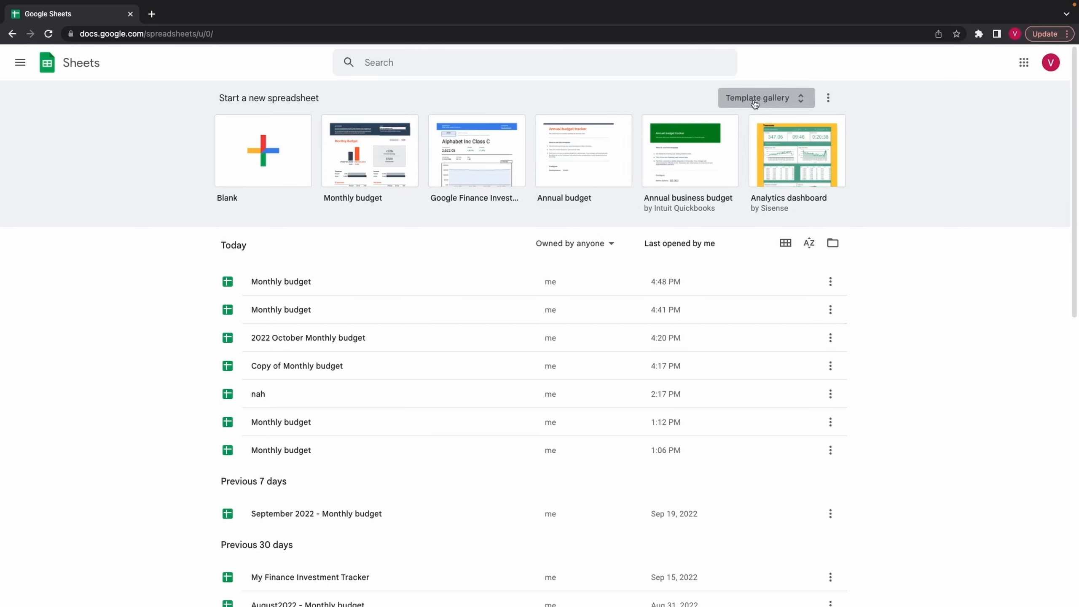
{"action": "left_click", "coordinate": [754, 104]}
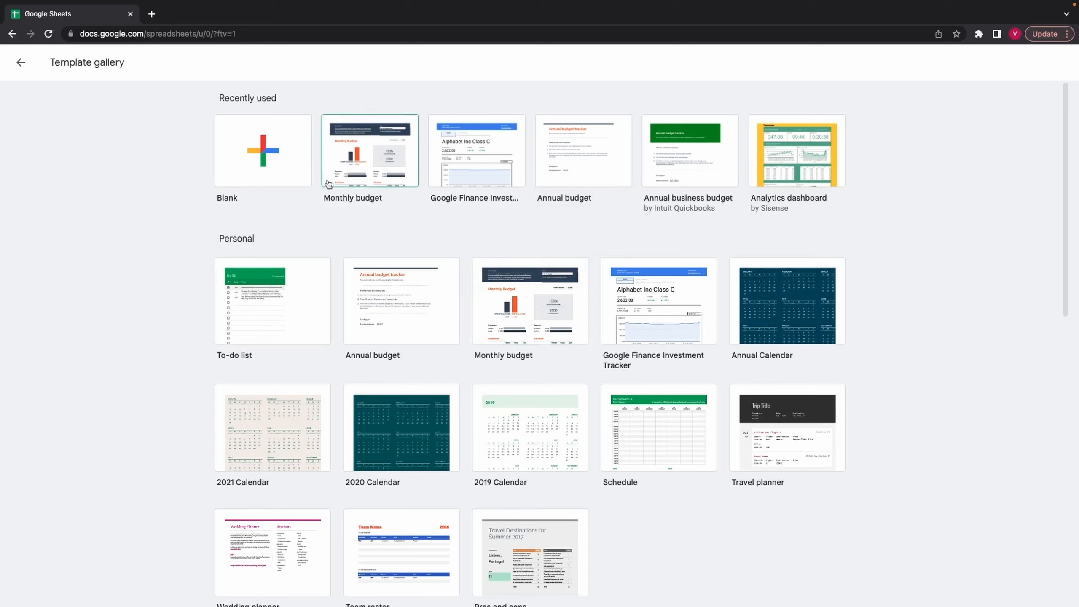
{"action": "left_click", "coordinate": [521, 313]}
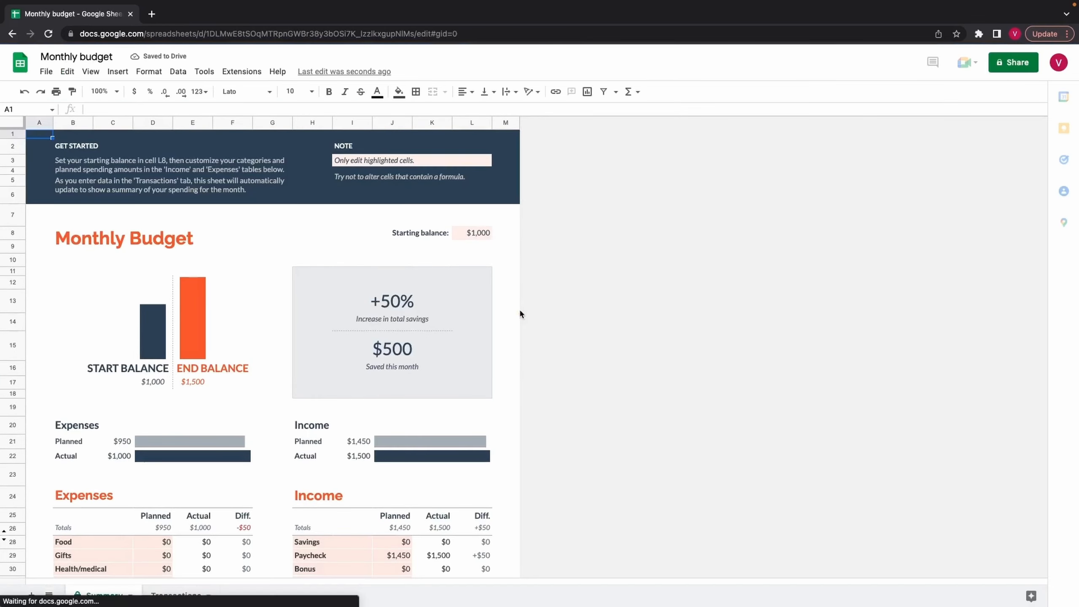
Look over the budget's Summary and Transactions sheets, including the starting balance and the expense and income tables
{"action": "scroll", "coordinate": [519, 311], "scroll_direction": "down", "scroll_amount": 5}
{"action": "scroll", "coordinate": [164, 203], "scroll_direction": "up", "scroll_amount": 5}
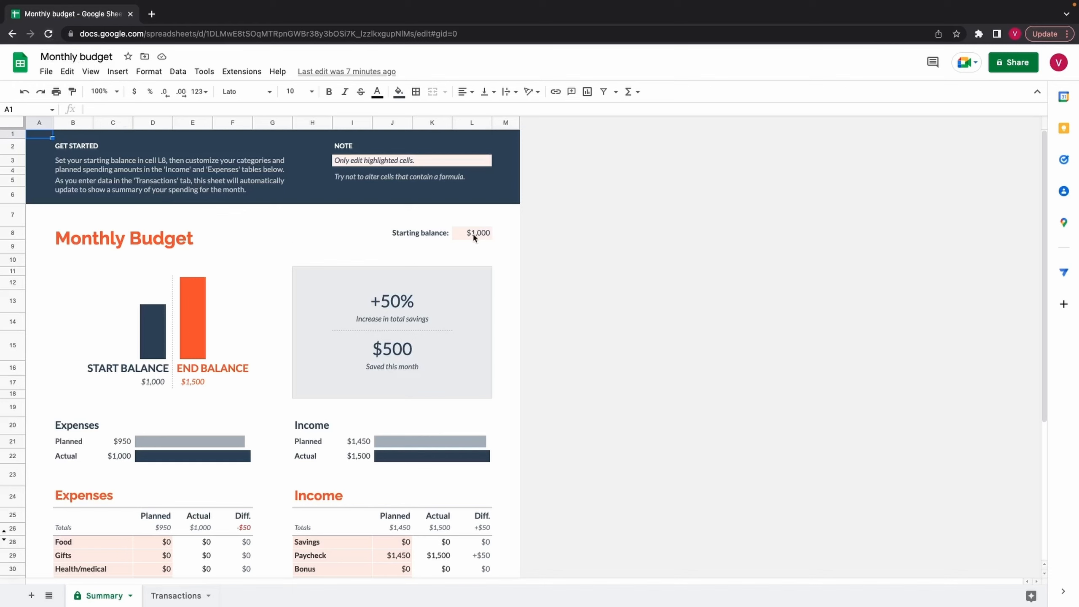
{"action": "scroll", "coordinate": [191, 353], "scroll_direction": "down", "scroll_amount": 5}
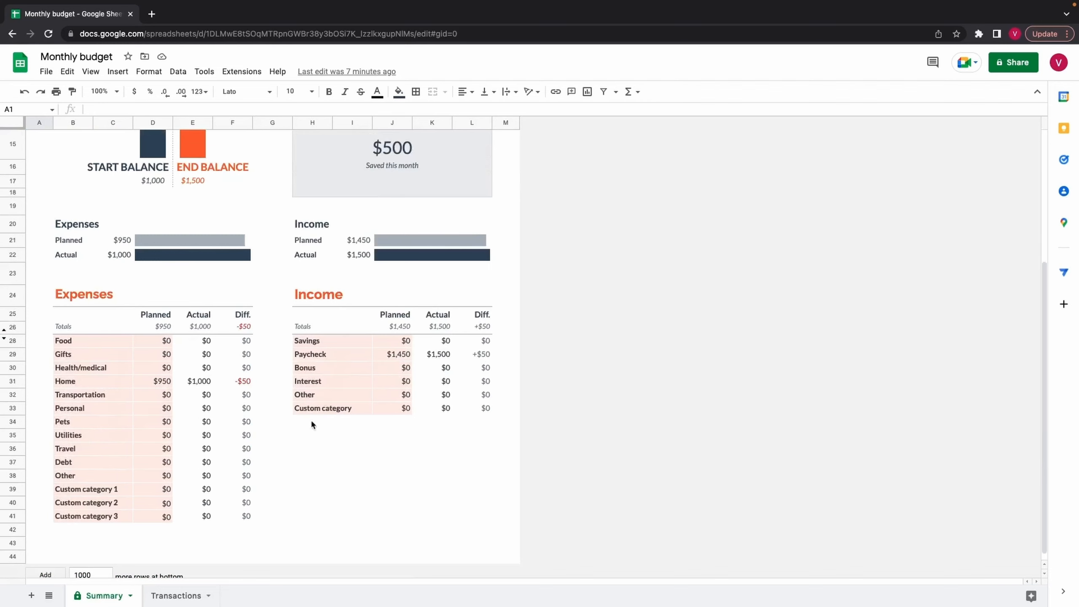
{"action": "scroll", "coordinate": [161, 567], "scroll_direction": "down", "scroll_amount": 1}
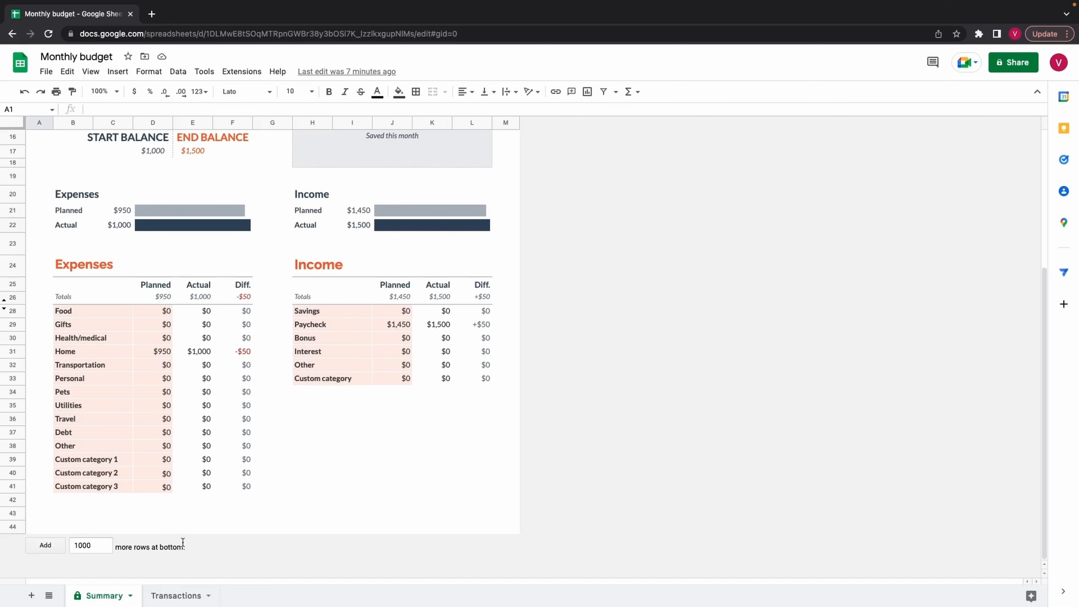
{"action": "left_click", "coordinate": [167, 597]}
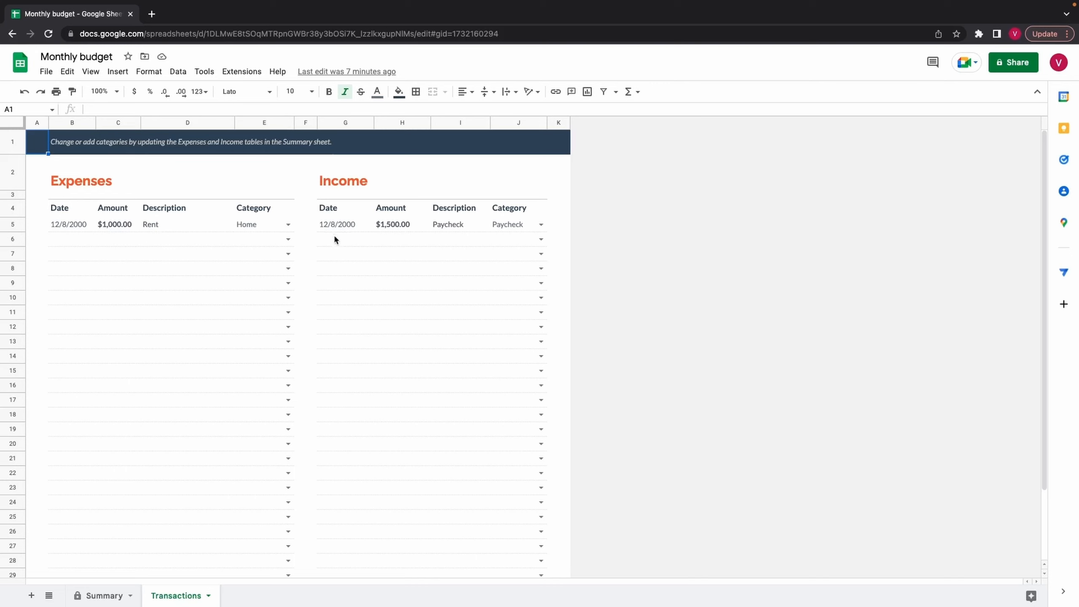
{"action": "scroll", "coordinate": [101, 546], "scroll_direction": "down", "scroll_amount": 4}
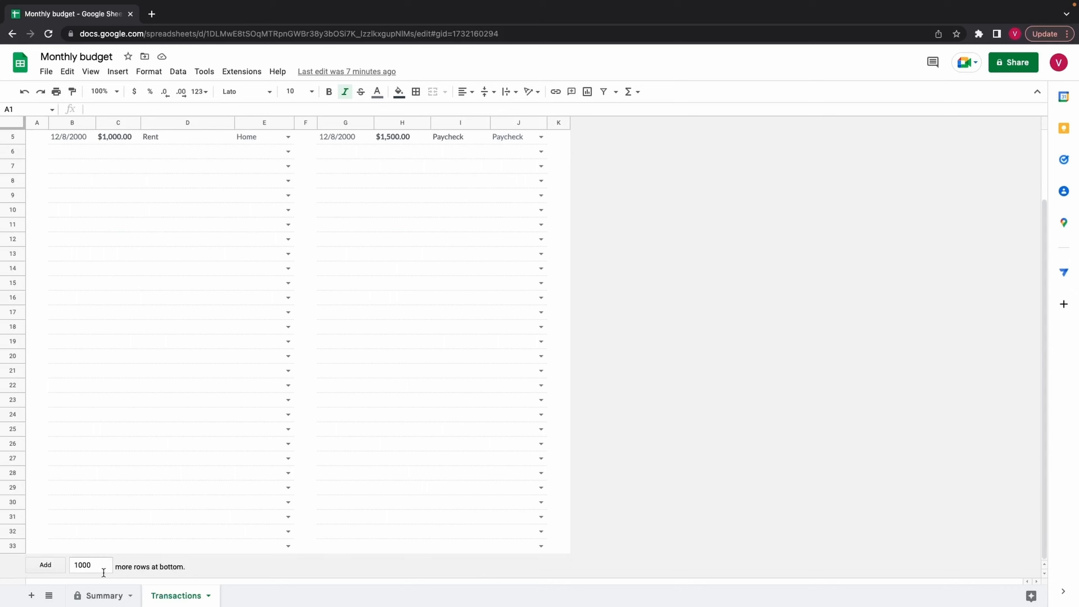
{"action": "left_click", "coordinate": [104, 595]}
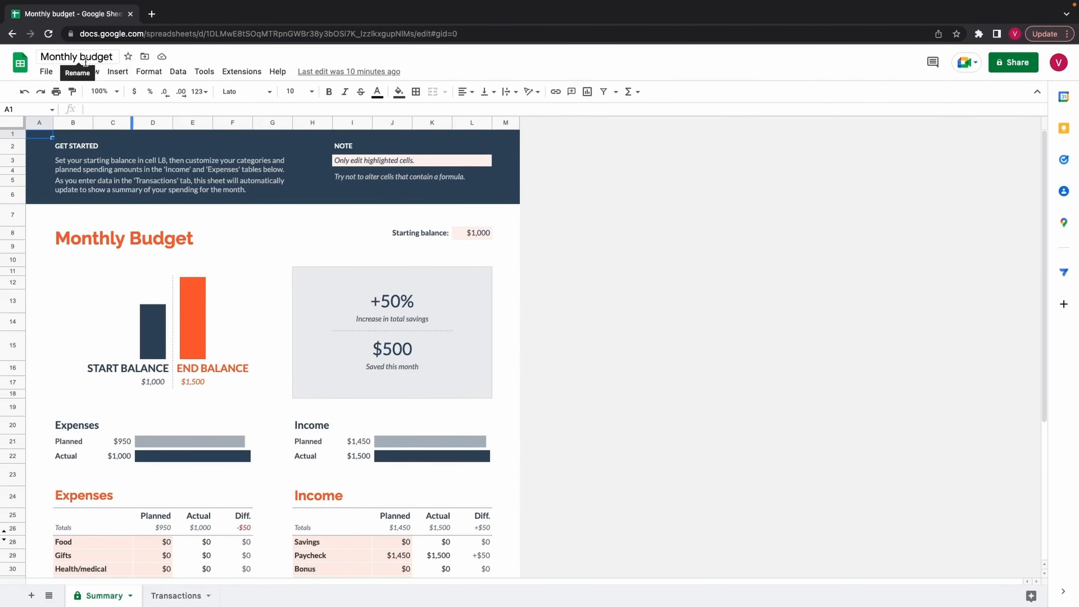
Rename the spreadsheet as "Copy of Monthly budget"
{"action": "left_click", "coordinate": [39, 55]}
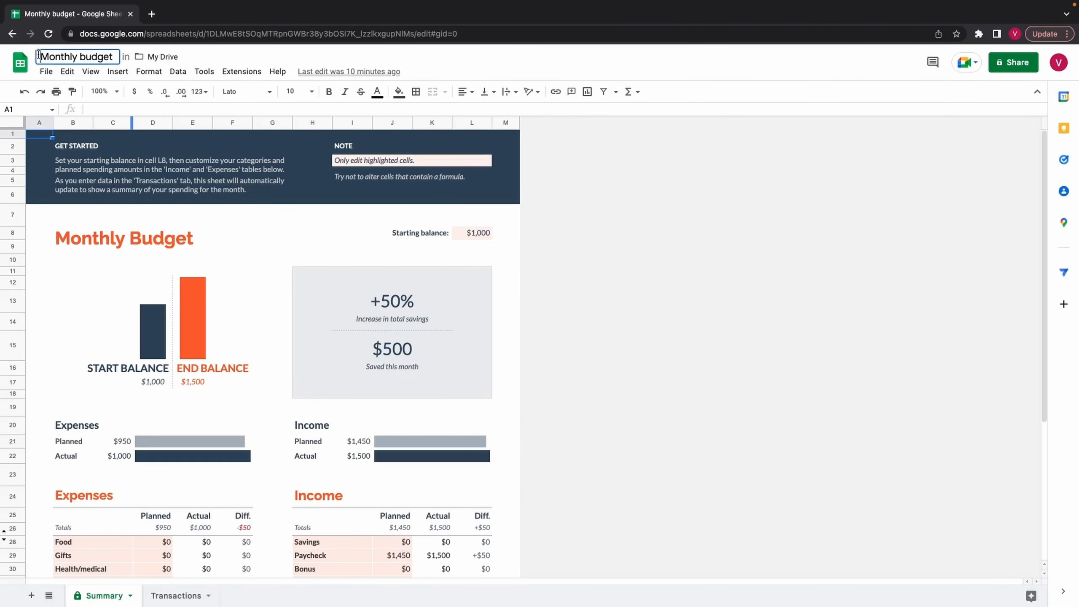
{"action": "type", "text": "Copy "}
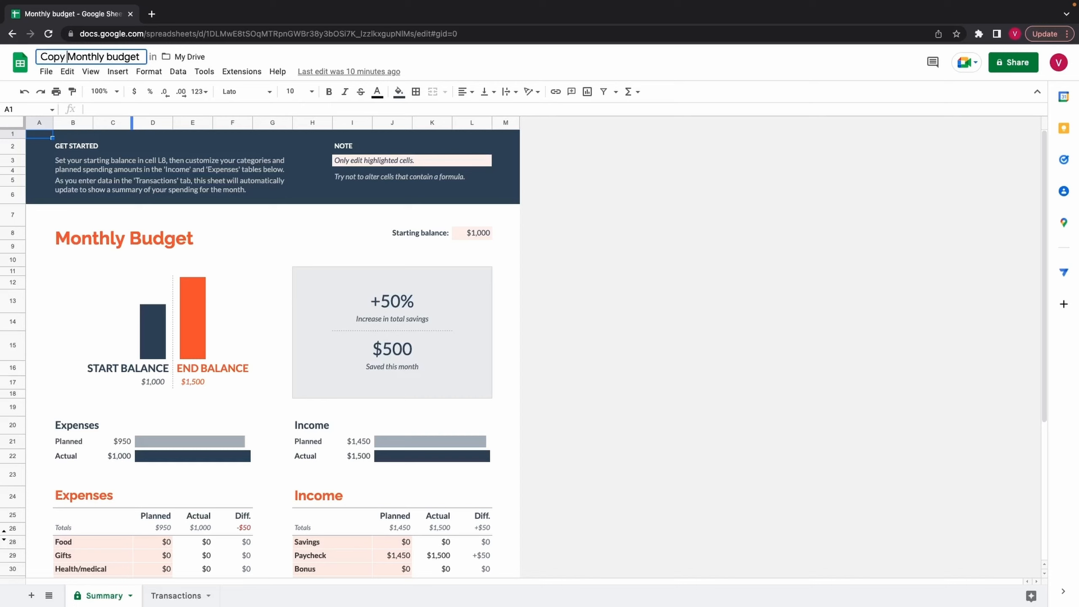
{"action": "type", "text": "of"}
{"action": "key", "text": "Return"}
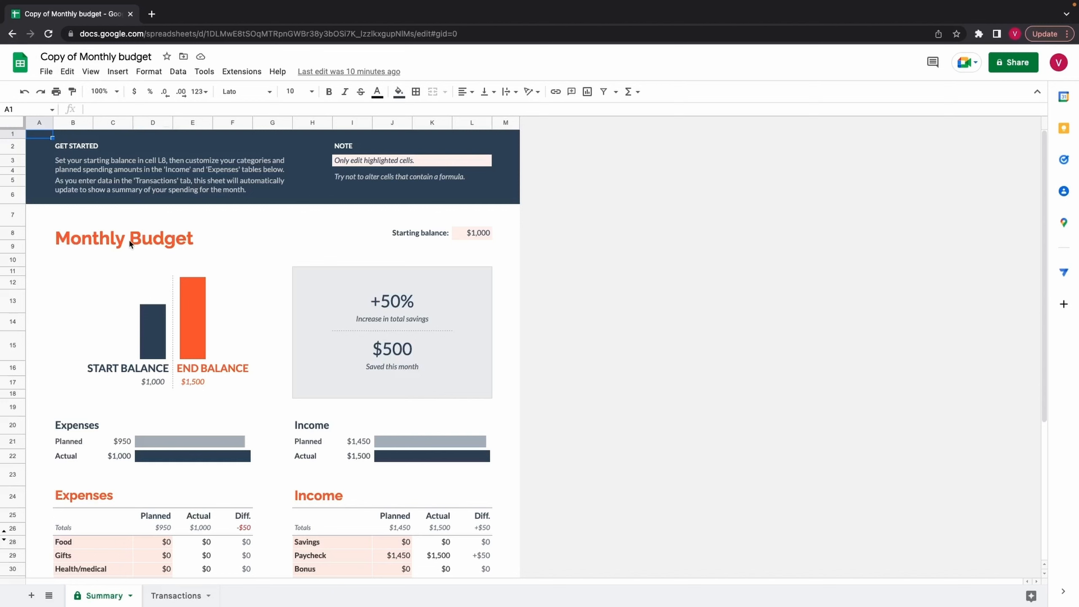
Add a new sheet to the budget workbook and name it "Fixed Expenses"
{"action": "scroll", "coordinate": [130, 244], "scroll_direction": "down", "scroll_amount": 1}
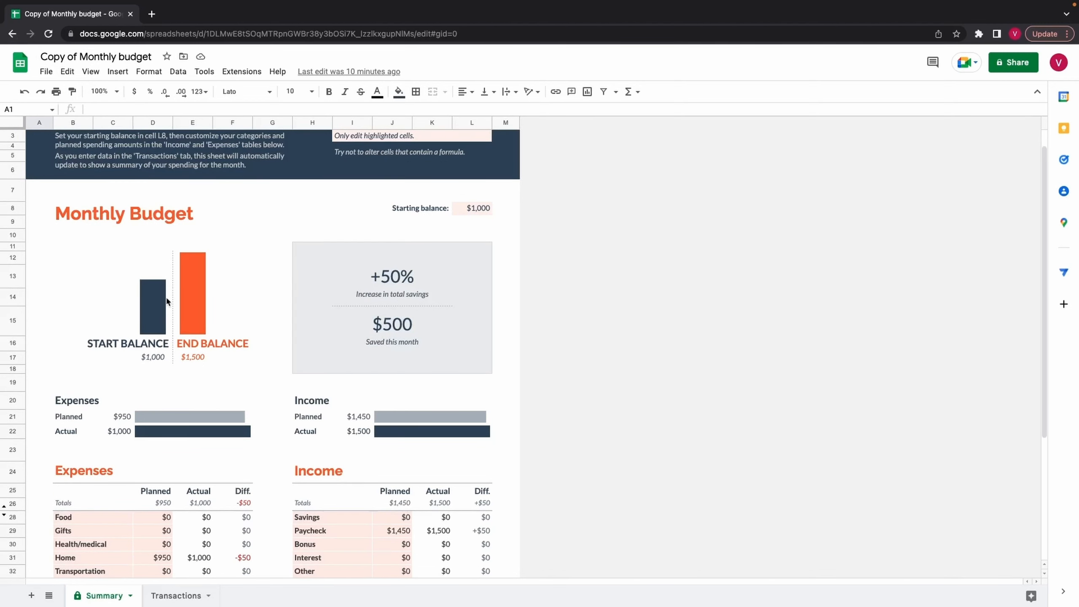
{"action": "scroll", "coordinate": [167, 300], "scroll_direction": "down", "scroll_amount": 5}
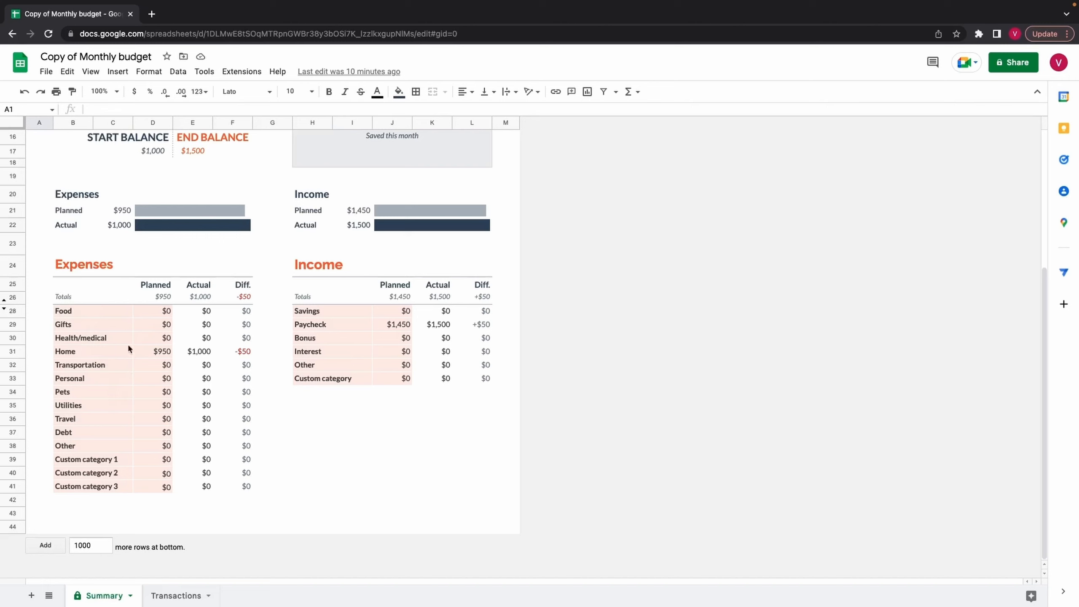
{"action": "mouse_move", "coordinate": [39, 589]}
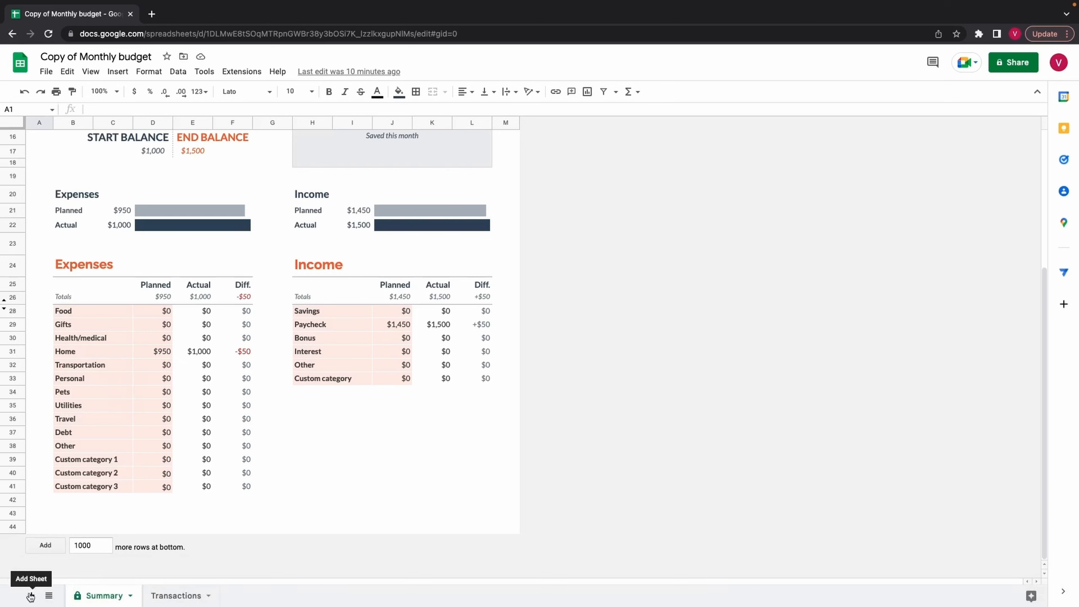
{"action": "left_click", "coordinate": [31, 596]}
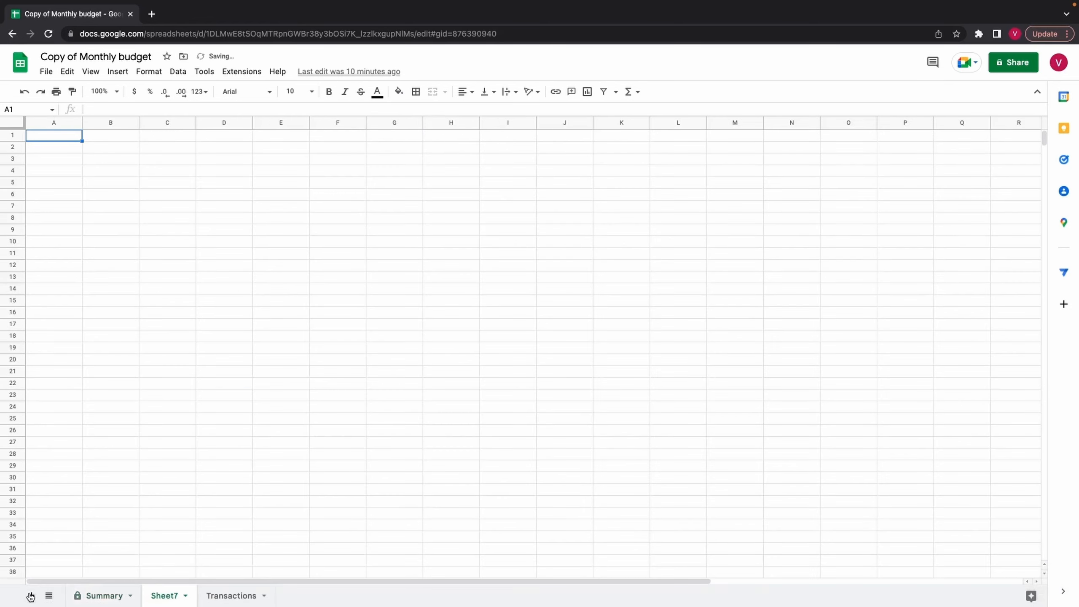
{"action": "right_click", "coordinate": [168, 598]}
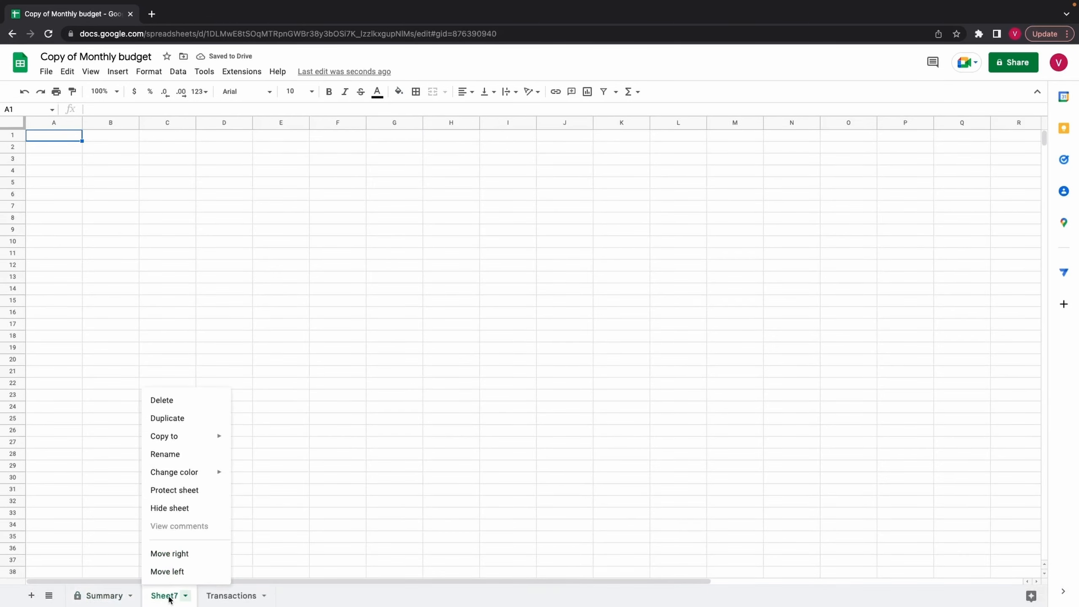
{"action": "left_click", "coordinate": [185, 460]}
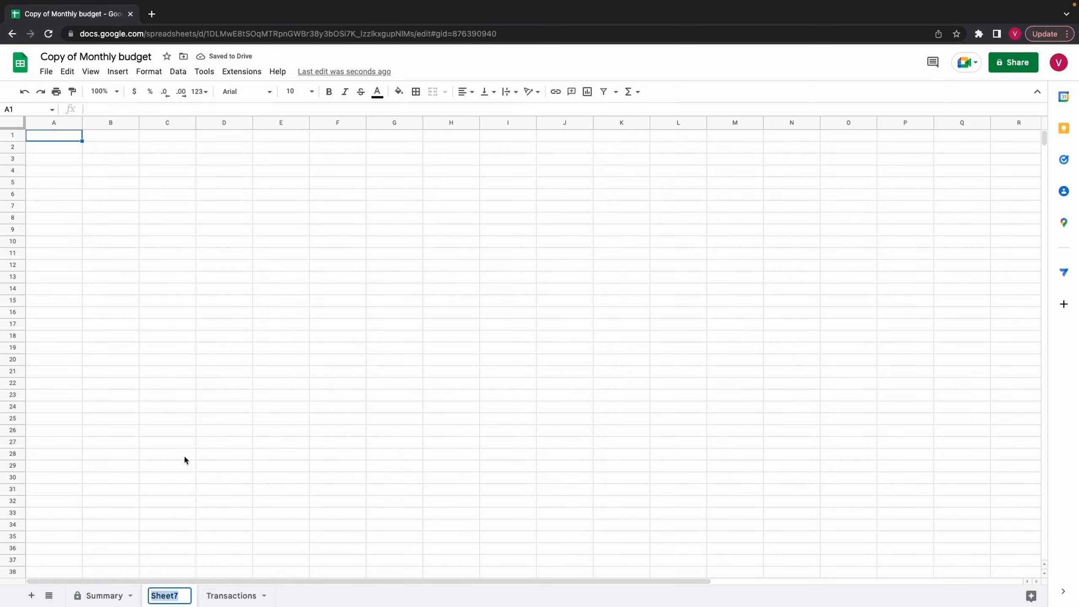
{"action": "type", "text": "F"}
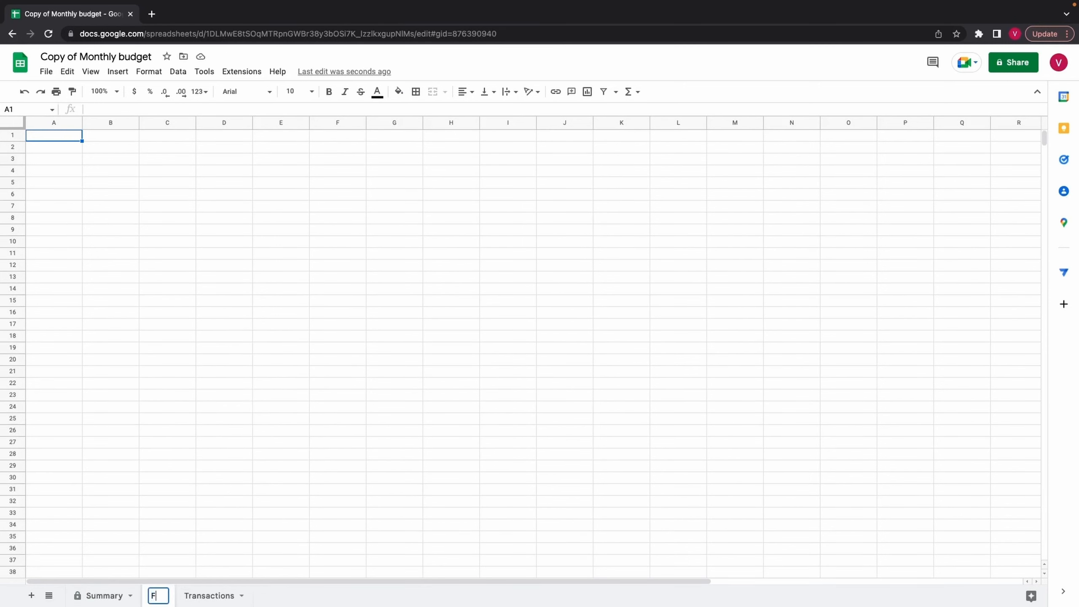
{"action": "type", "text": "ixe"}
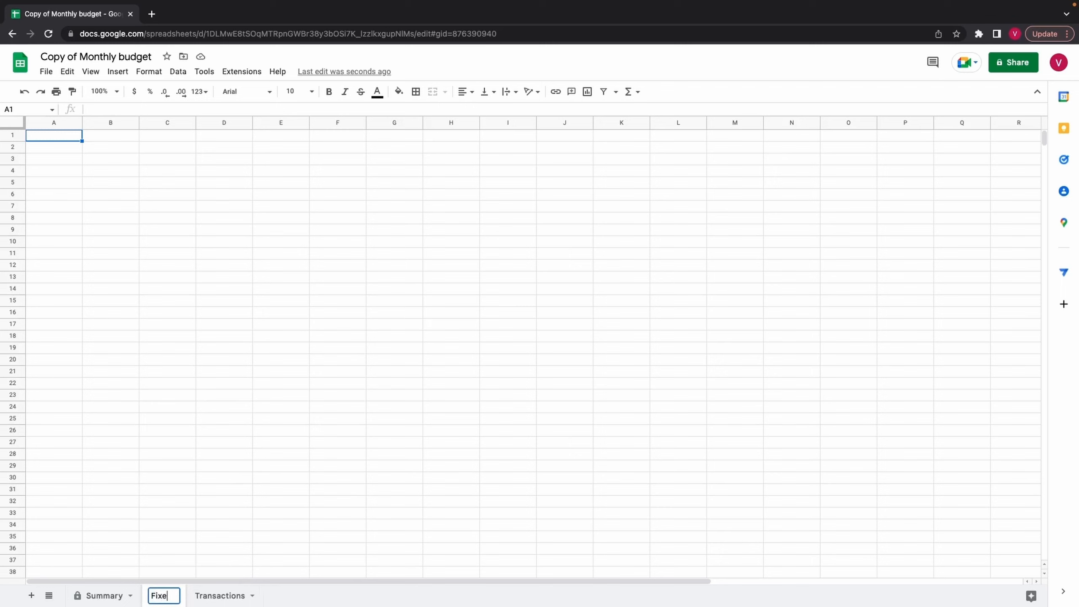
{"action": "type", "text": "d Expen"}
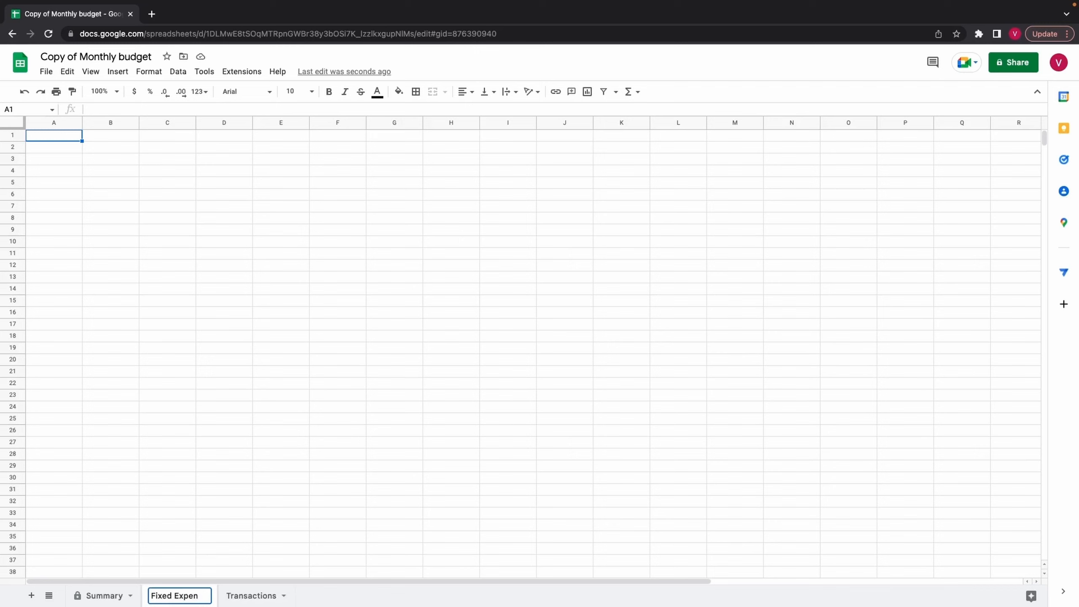
{"action": "type", "text": "ses"}
{"action": "key", "text": "Return"}
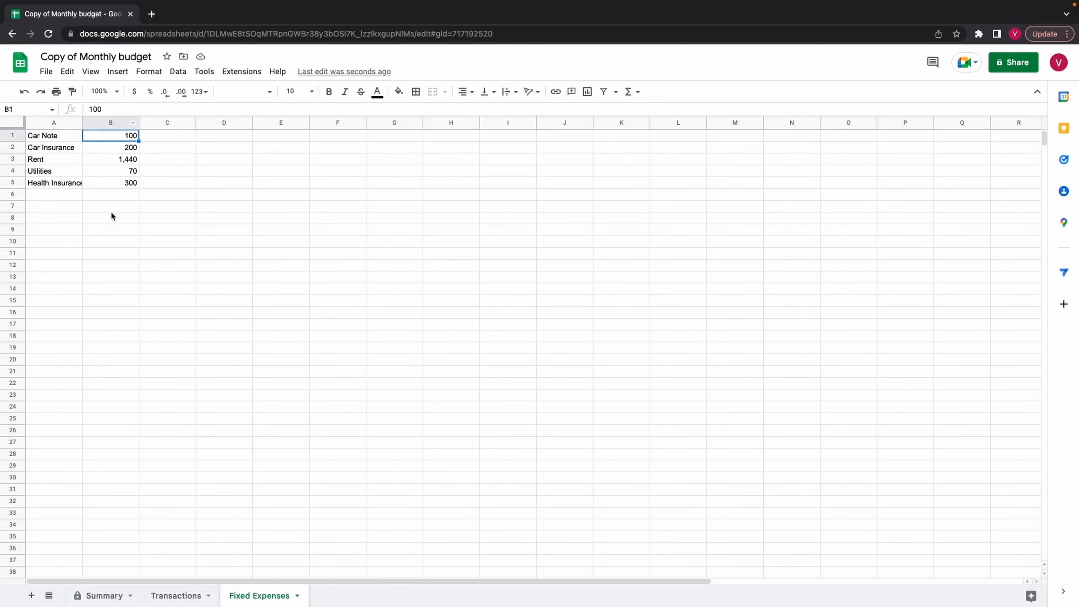
Format the fixed expense amounts in B1:B5 as currency and total them in B6 with the SUM function
{"action": "left_click", "coordinate": [106, 179], "text": "shift"}
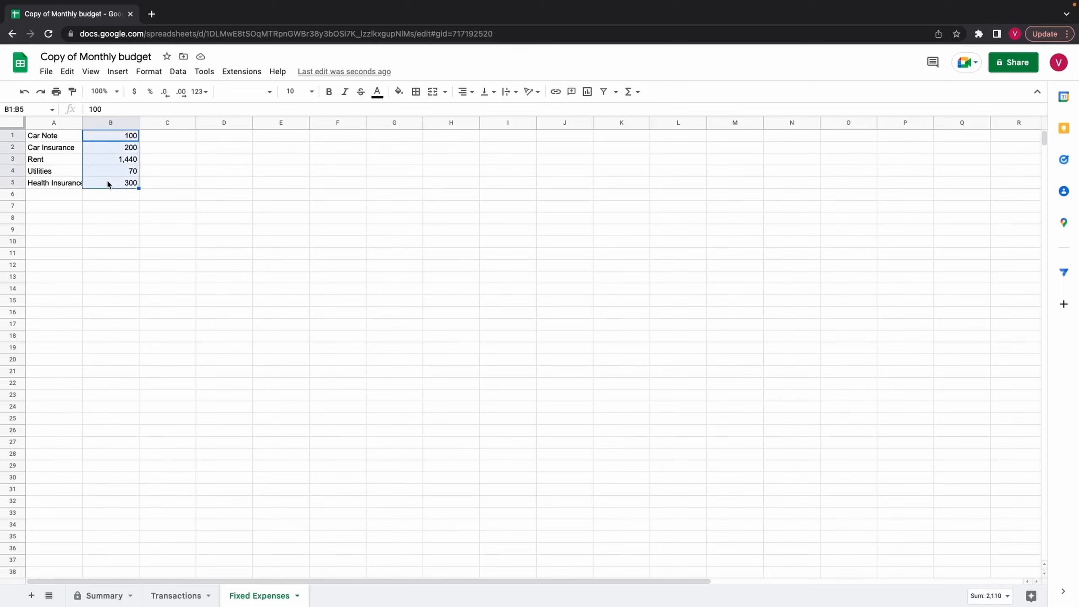
{"action": "left_click", "coordinate": [134, 92]}
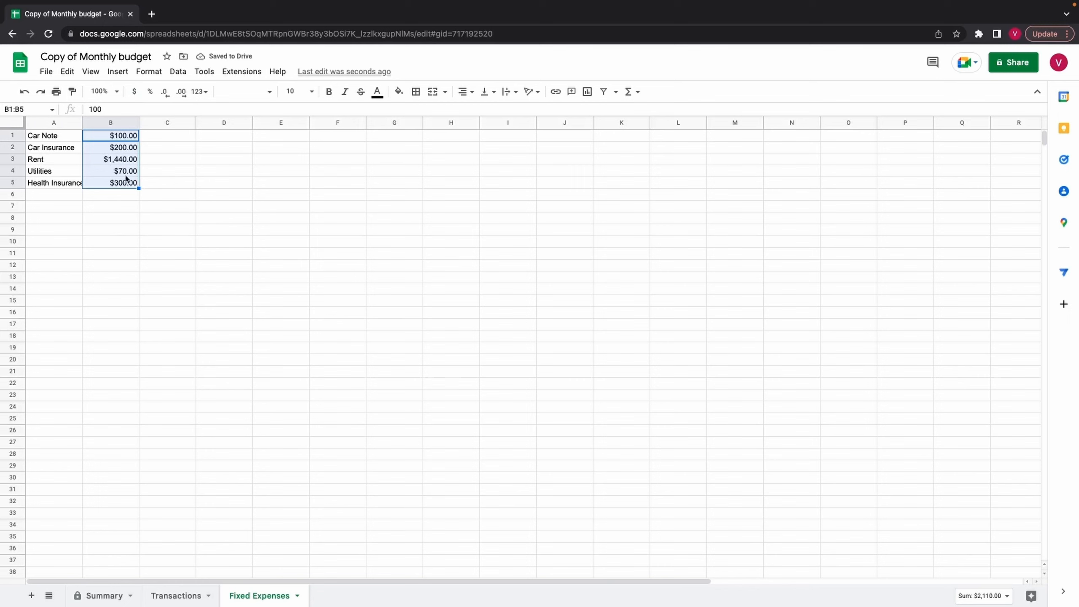
{"action": "left_click", "coordinate": [633, 93]}
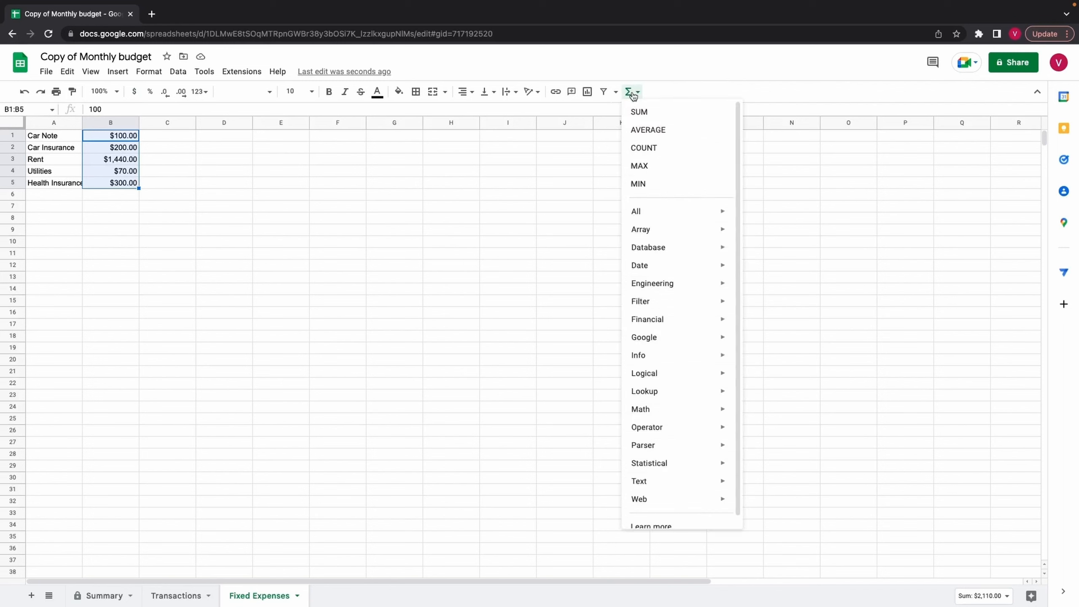
{"action": "left_click", "coordinate": [650, 115]}
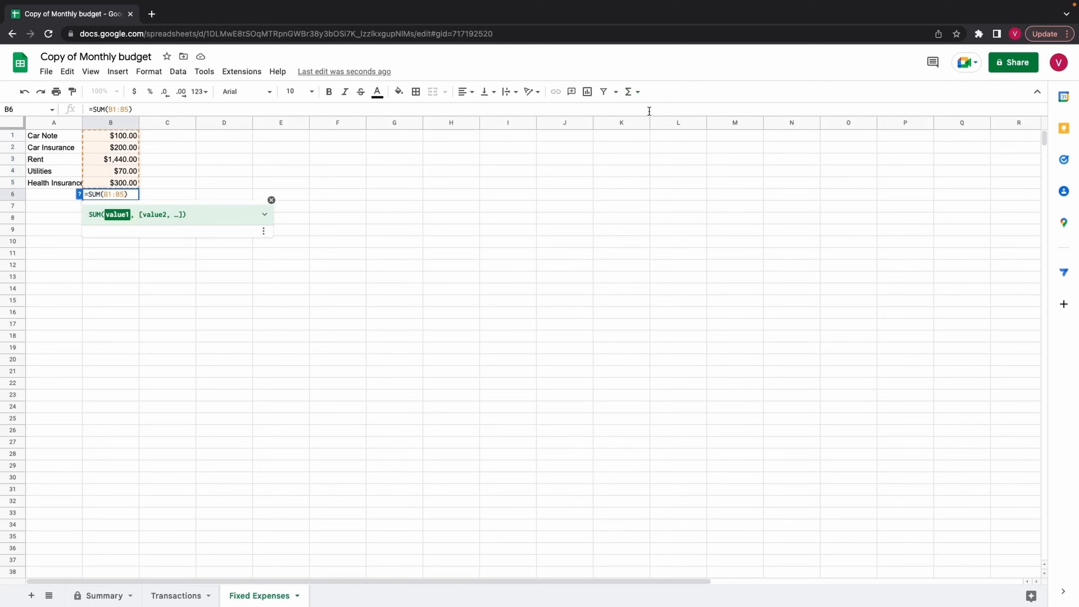
{"action": "key", "text": "Return"}
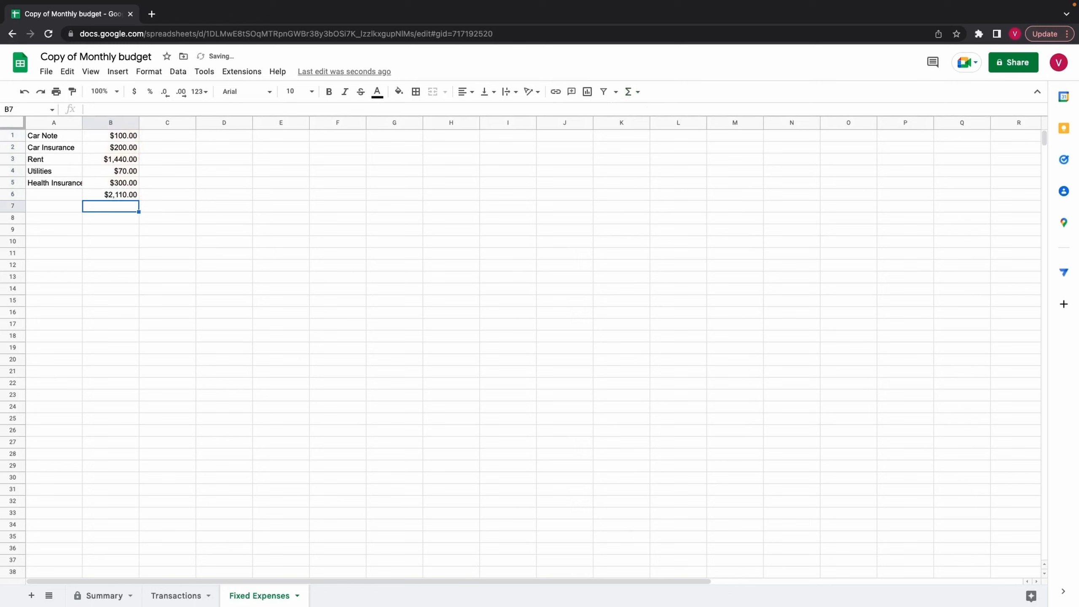
{"action": "left_click", "coordinate": [123, 195]}
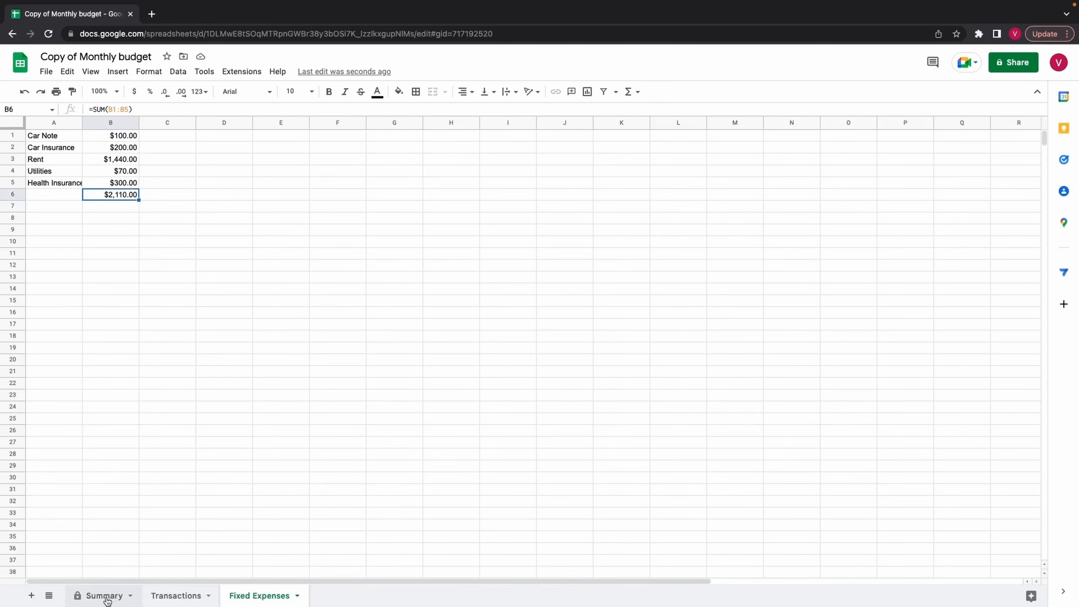
Hide rows 38 to 41 on the Summary sheet, covering the Other category and the three custom expense categories
{"action": "left_click", "coordinate": [120, 593]}
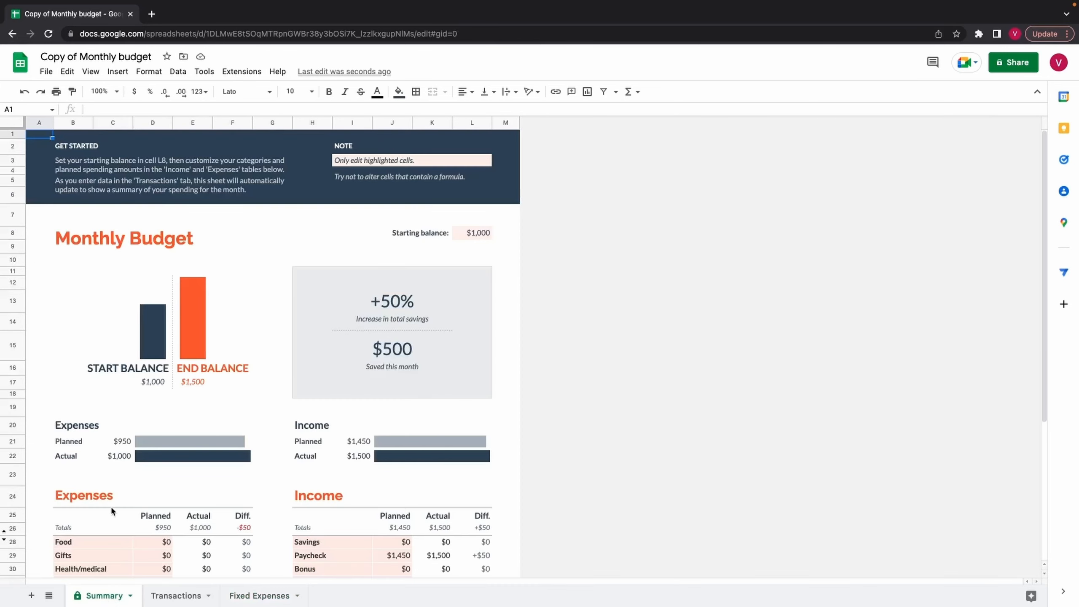
{"action": "scroll", "coordinate": [111, 506], "scroll_direction": "down", "scroll_amount": 3}
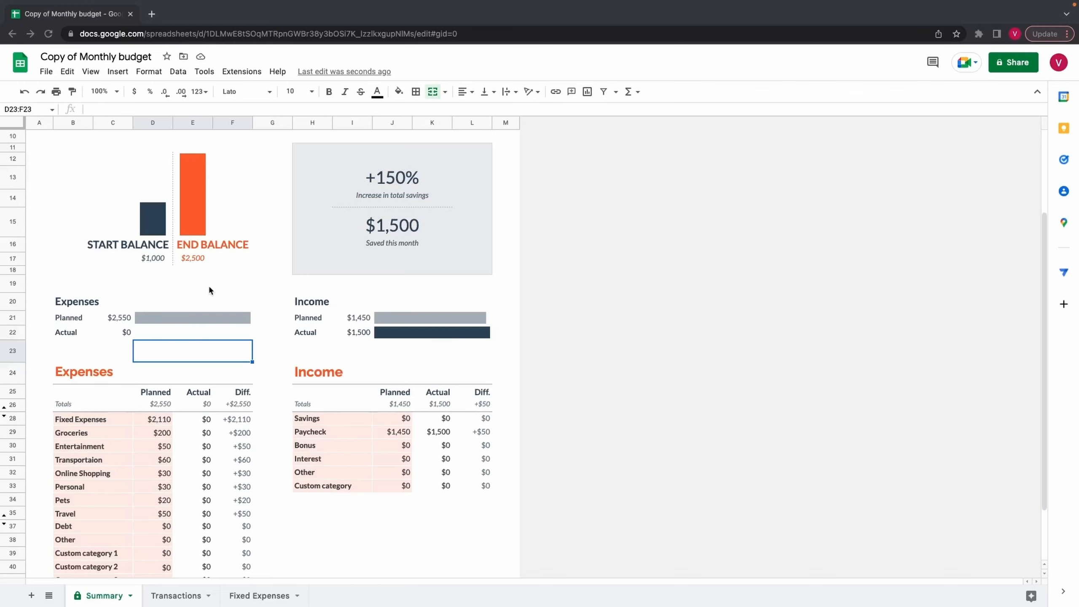
{"action": "scroll", "coordinate": [209, 291], "scroll_direction": "down", "scroll_amount": 2}
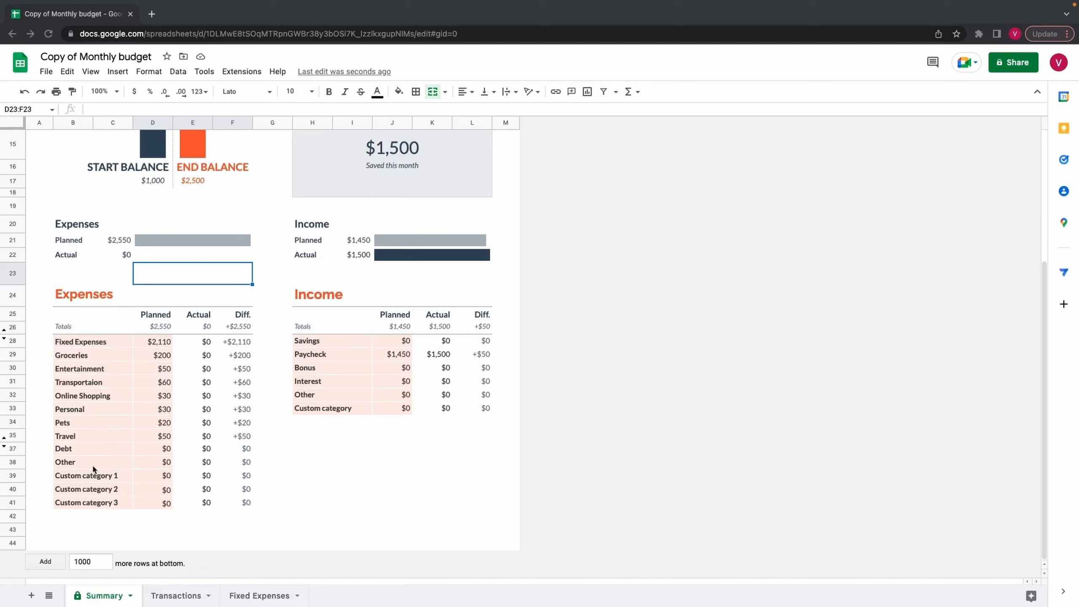
{"action": "left_click", "coordinate": [12, 462]}
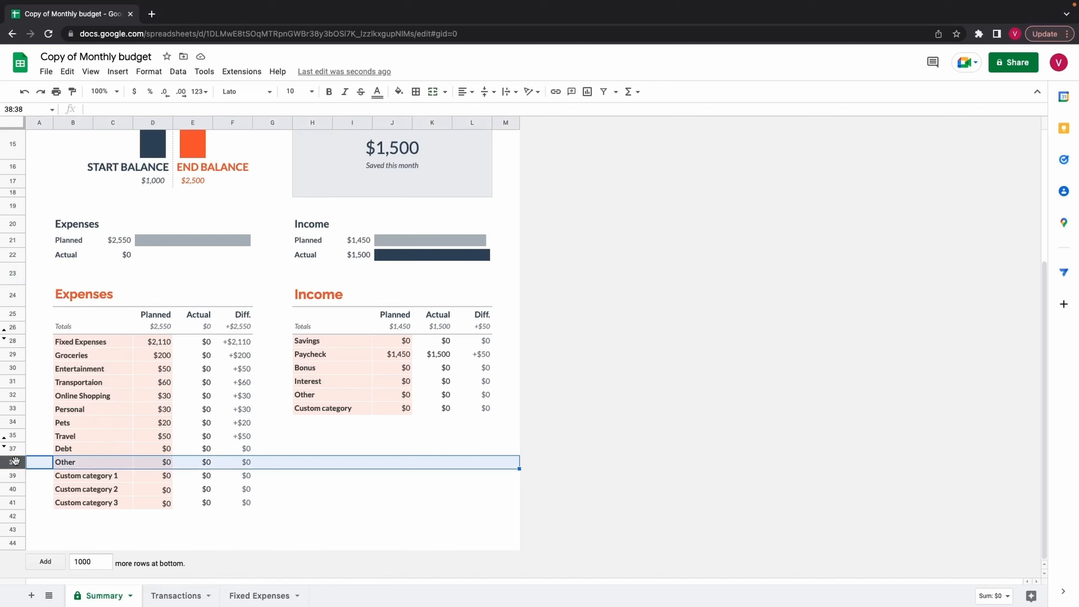
{"action": "left_click", "coordinate": [11, 504], "text": "shift"}
{"action": "right_click", "coordinate": [11, 504]}
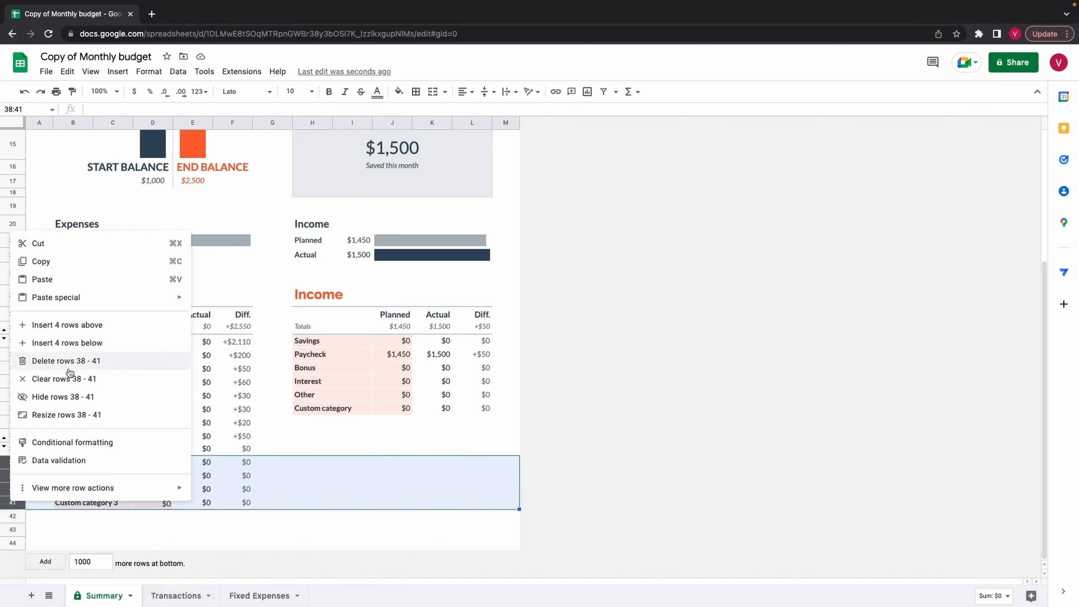
{"action": "left_click", "coordinate": [82, 396]}
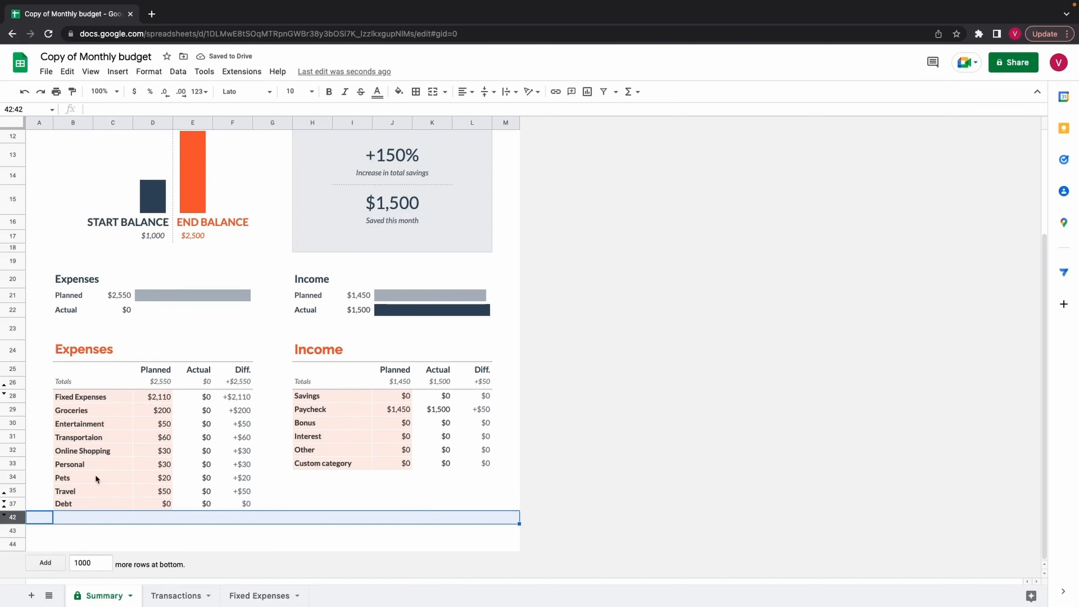
{"action": "scroll", "coordinate": [358, 368], "scroll_direction": "up", "scroll_amount": 3}
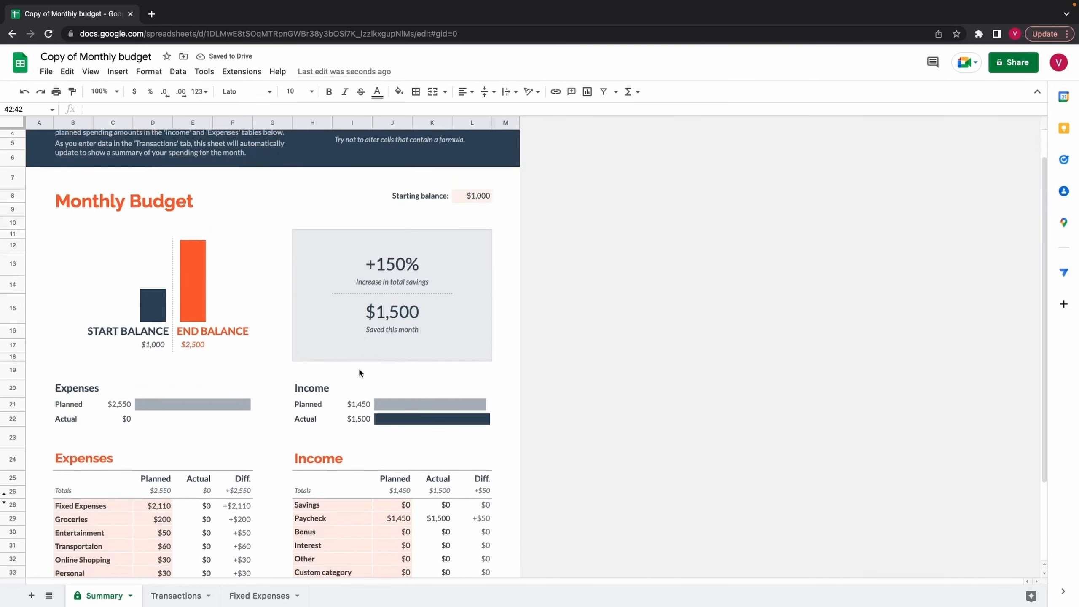
Add 1000 more rows at the bottom of the Summary sheet, accepting the edit to its protected area
{"action": "scroll", "coordinate": [358, 367], "scroll_direction": "down", "scroll_amount": 3}
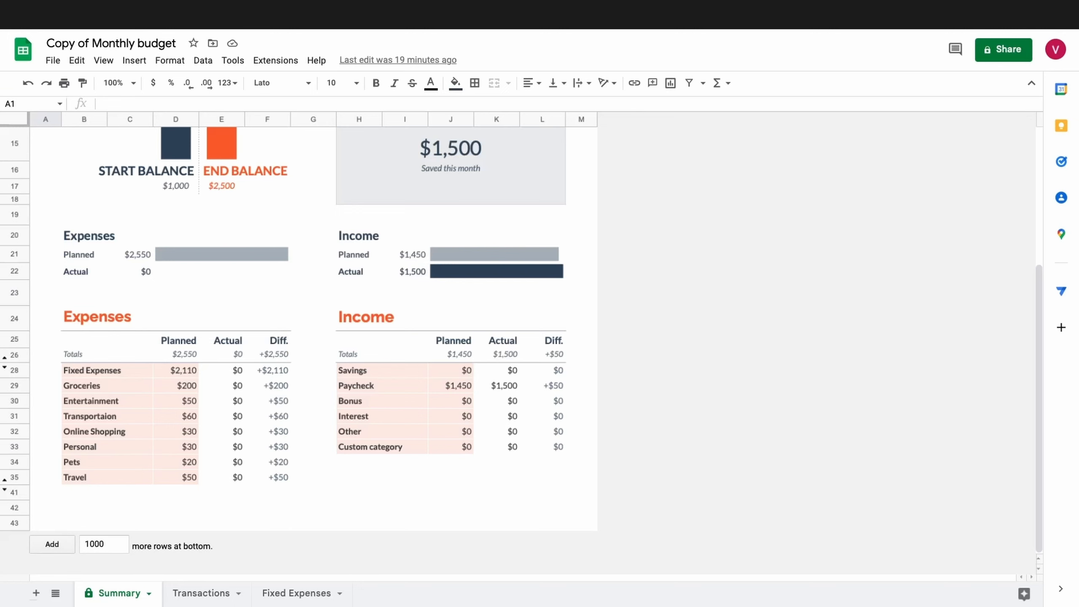
{"action": "key", "text": "Delete"}
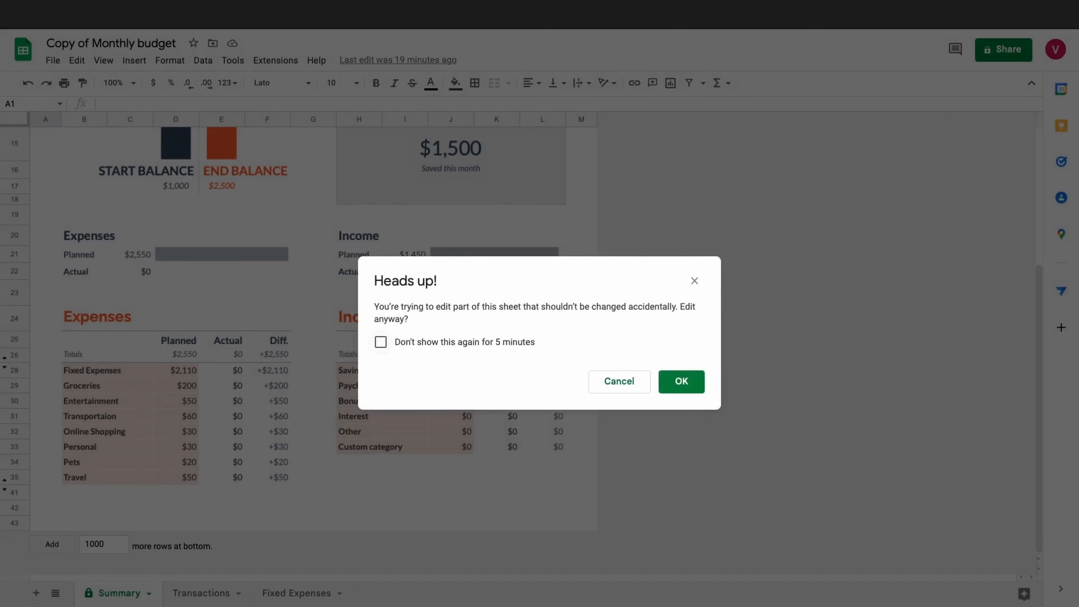
{"action": "key", "text": "space"}
{"action": "key", "text": "space"}
{"action": "key", "text": "space"}
{"action": "key", "text": "Return"}
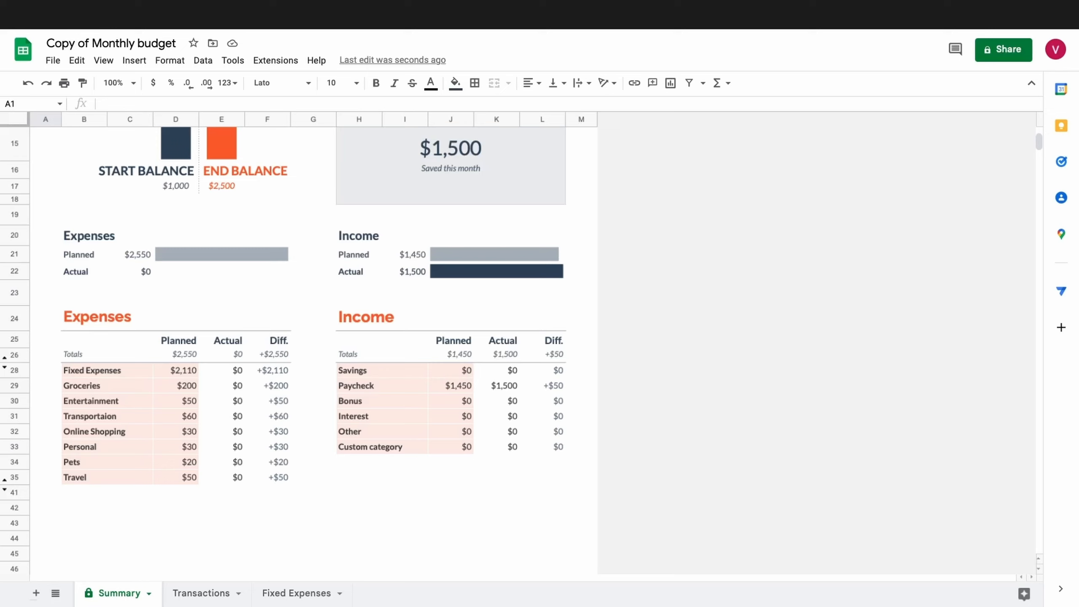
Fill the Travel expense row, cells B35:F35, down through row 44 of the Summary sheet
{"action": "left_click", "coordinate": [107, 477]}
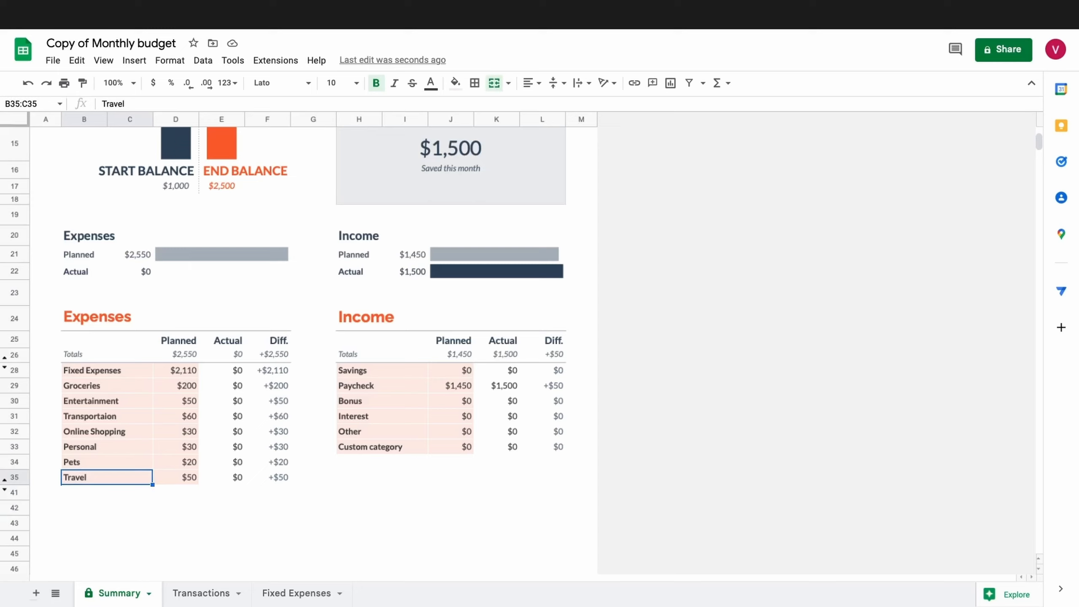
{"action": "key", "text": "shift+Right"}
{"action": "key", "text": "shift+Right"}
{"action": "key", "text": "shift+Right"}
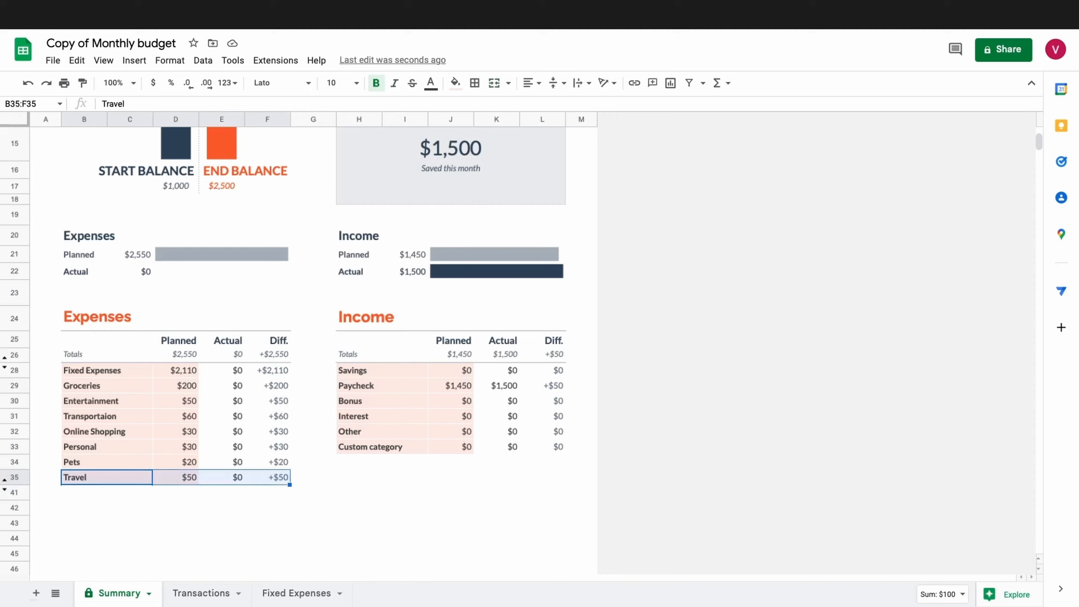
{"action": "left_click_drag", "start_coordinate": [289, 484], "coordinate": [289, 545]}
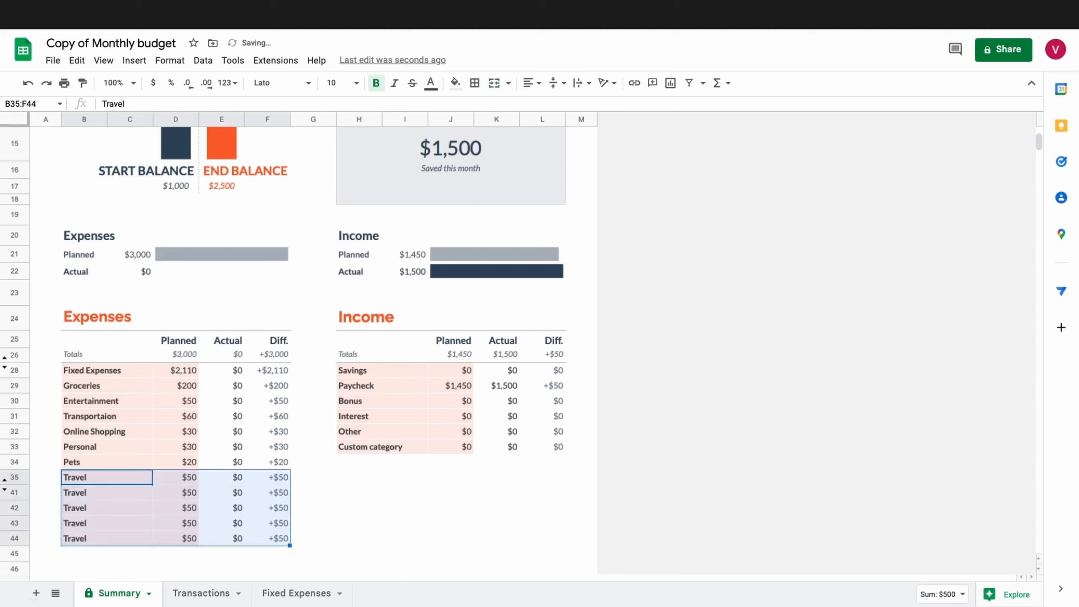
Clear the copied Travel category name in row 41 of the Expenses table
{"action": "left_click", "coordinate": [106, 493]}
{"action": "double_click", "coordinate": [106, 493]}
{"action": "key", "text": "BackSpace"}
{"action": "key", "text": "BackSpace"}
{"action": "key", "text": "BackSpace"}
{"action": "key", "text": "BackSpace"}
{"action": "key", "text": "BackSpace"}
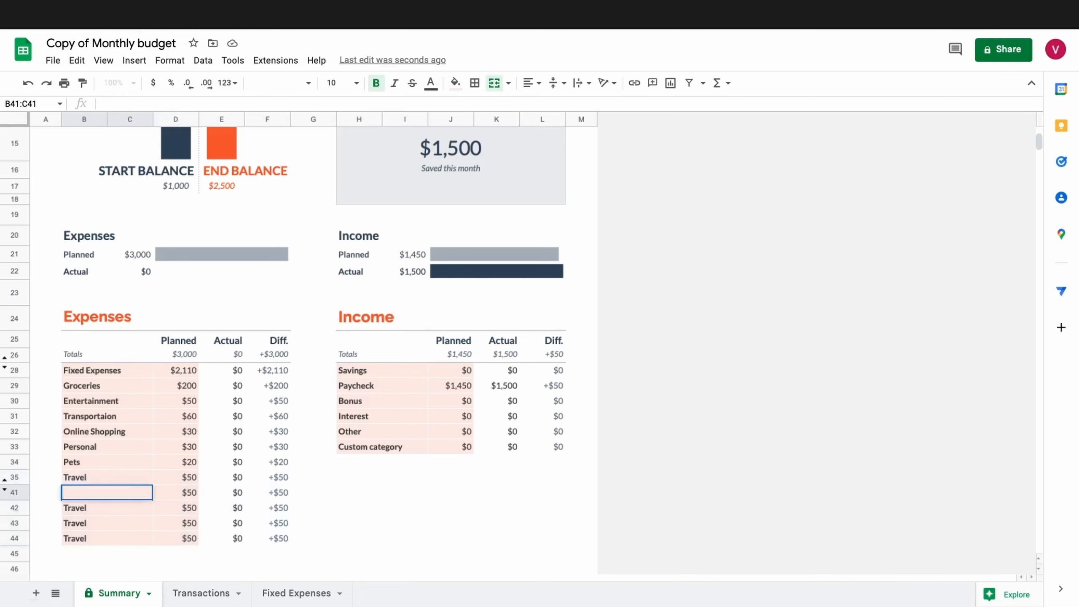
{"action": "left_click", "coordinate": [84, 553]}
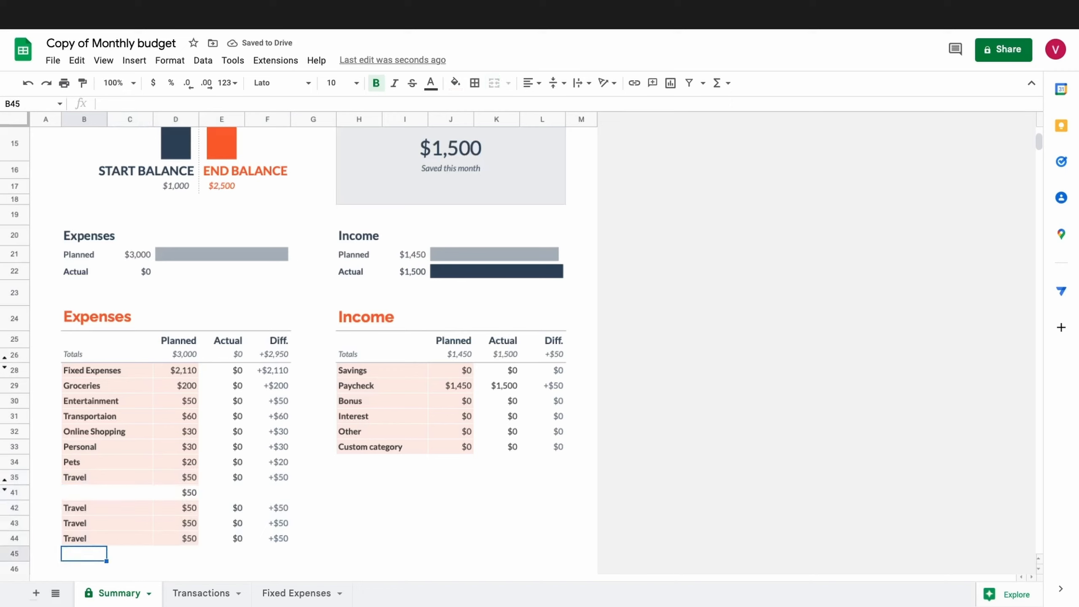
Undo the cleared category name in row 41 and the fill of the Travel row
{"action": "left_click", "coordinate": [28, 83]}
{"action": "key", "text": "ctrl+z"}
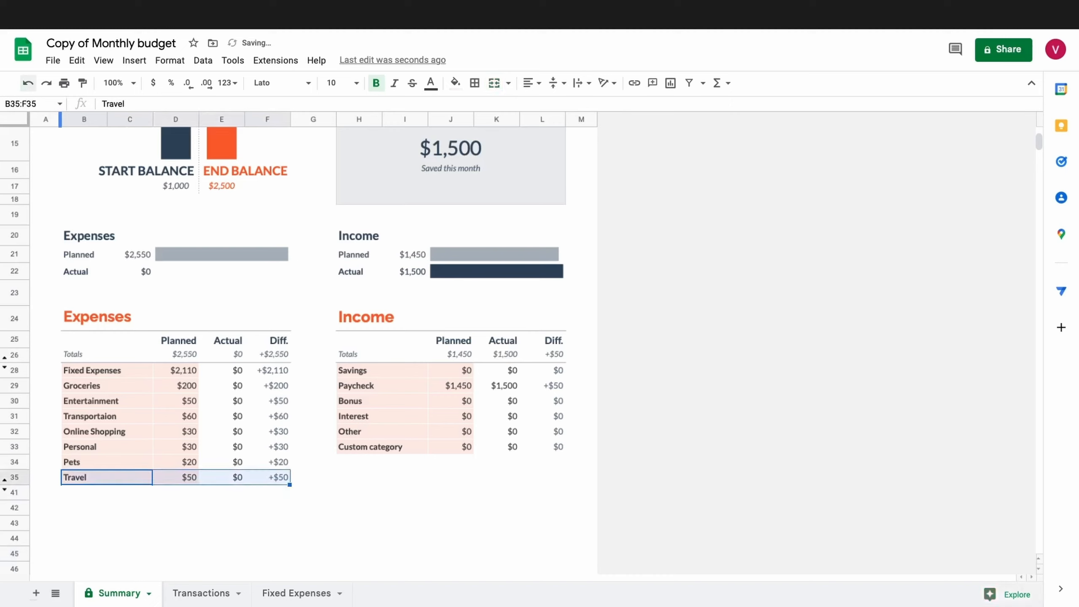
{"action": "left_click", "coordinate": [129, 492]}
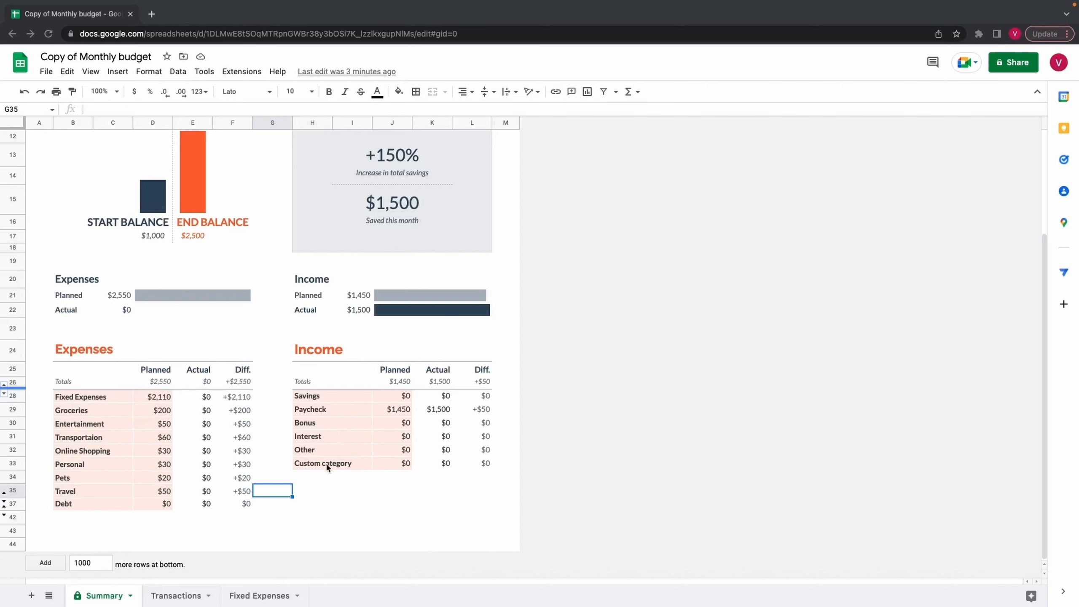
Hide row 5 of the Transactions sheet, which holds the sample rent and paycheck entries
{"action": "left_click", "coordinate": [177, 596]}
{"action": "left_click", "coordinate": [15, 223]}
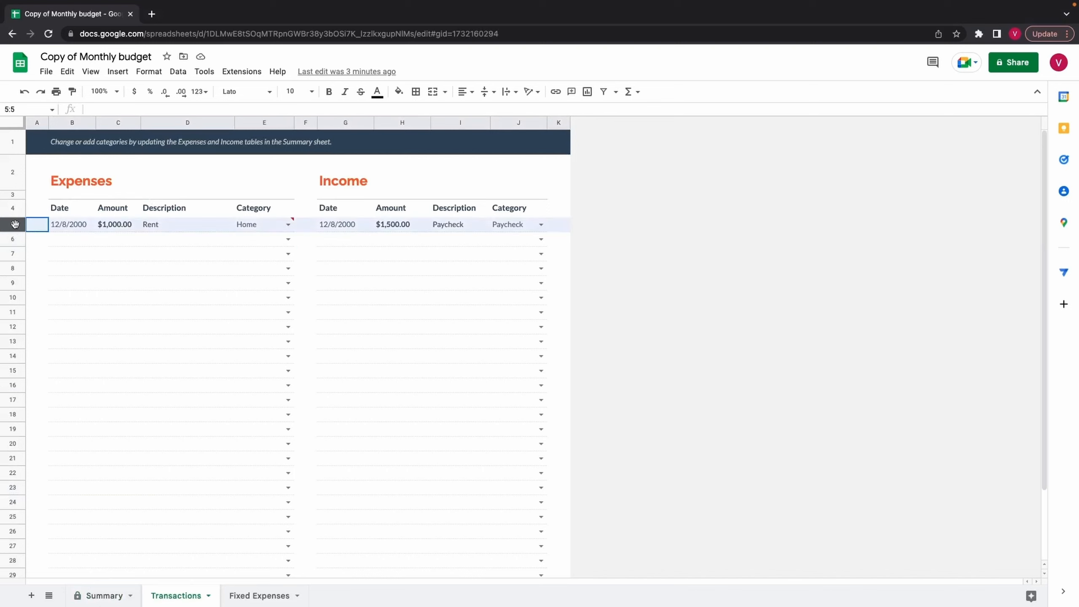
{"action": "right_click", "coordinate": [15, 224]}
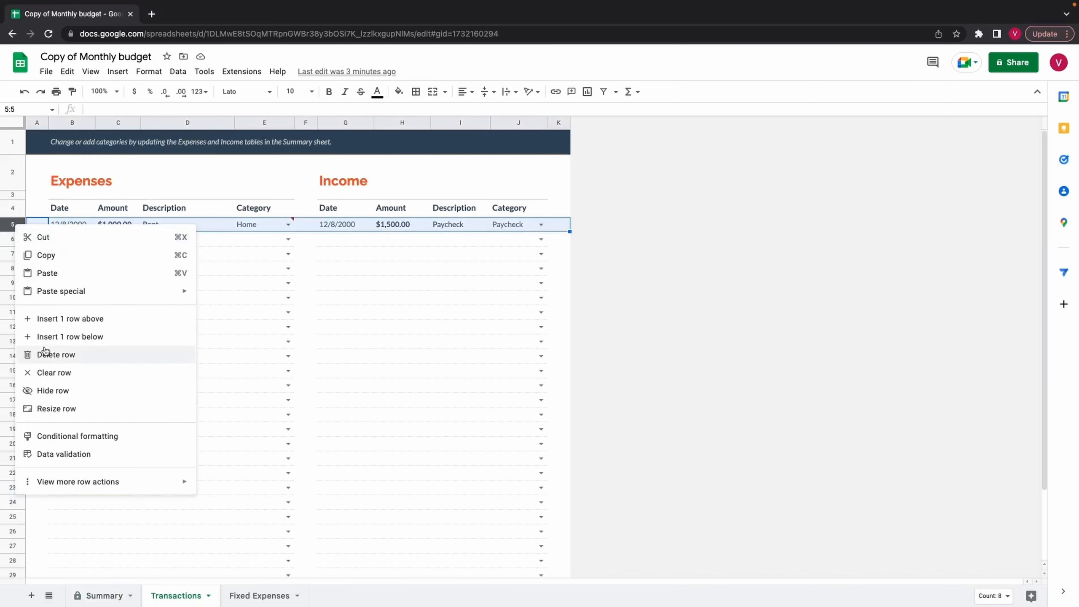
{"action": "left_click", "coordinate": [46, 388]}
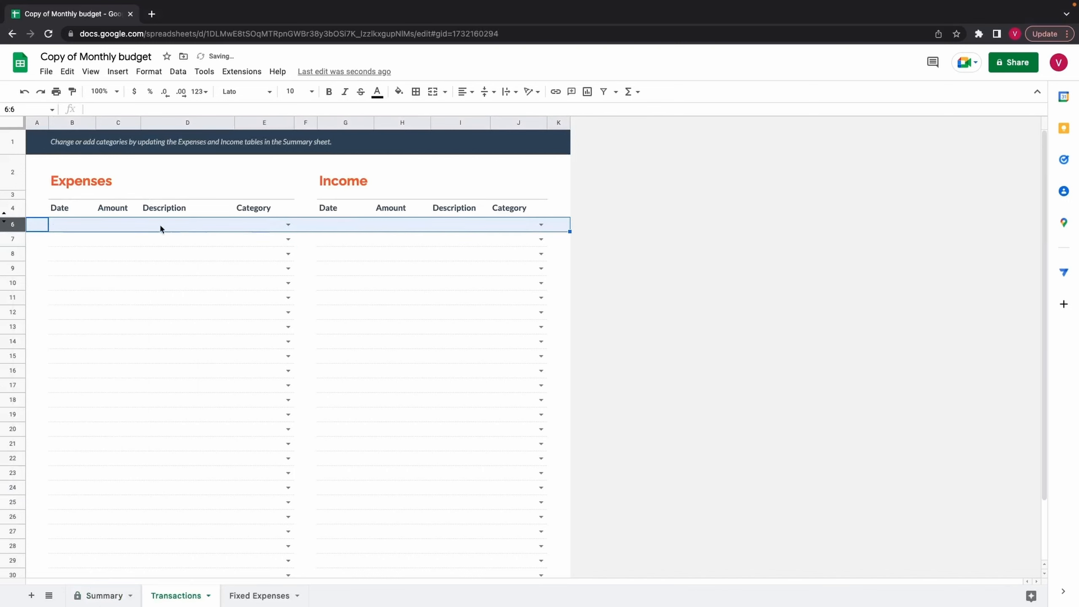
Enter an expense in row 6 of the Transactions sheet with the date 09/22/2022 and an amount of 50
{"action": "left_click", "coordinate": [67, 225]}
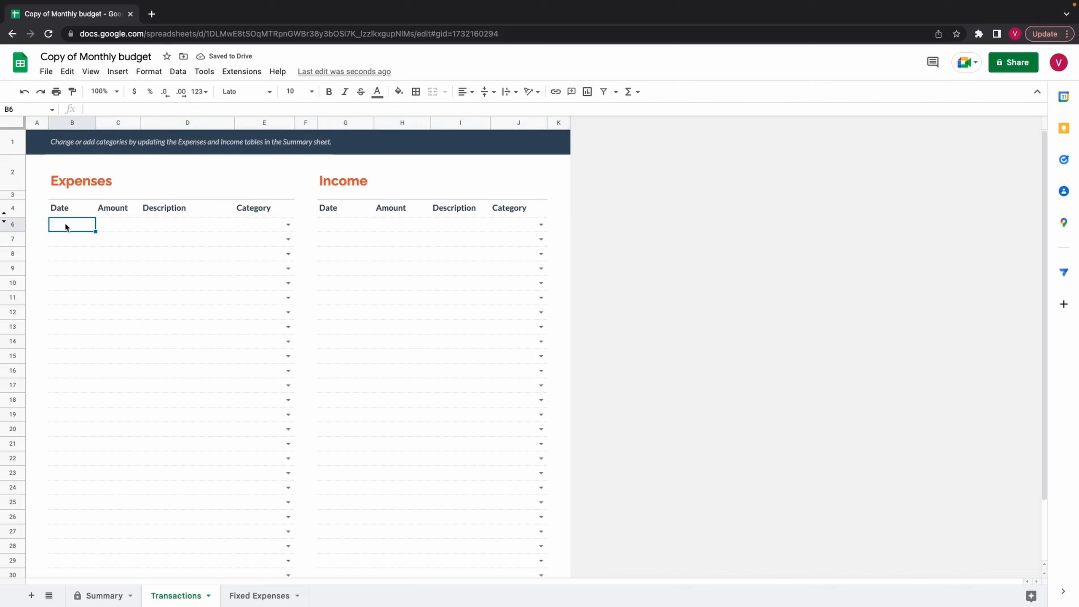
{"action": "double_click", "coordinate": [65, 224]}
{"action": "type", "text": "09"}
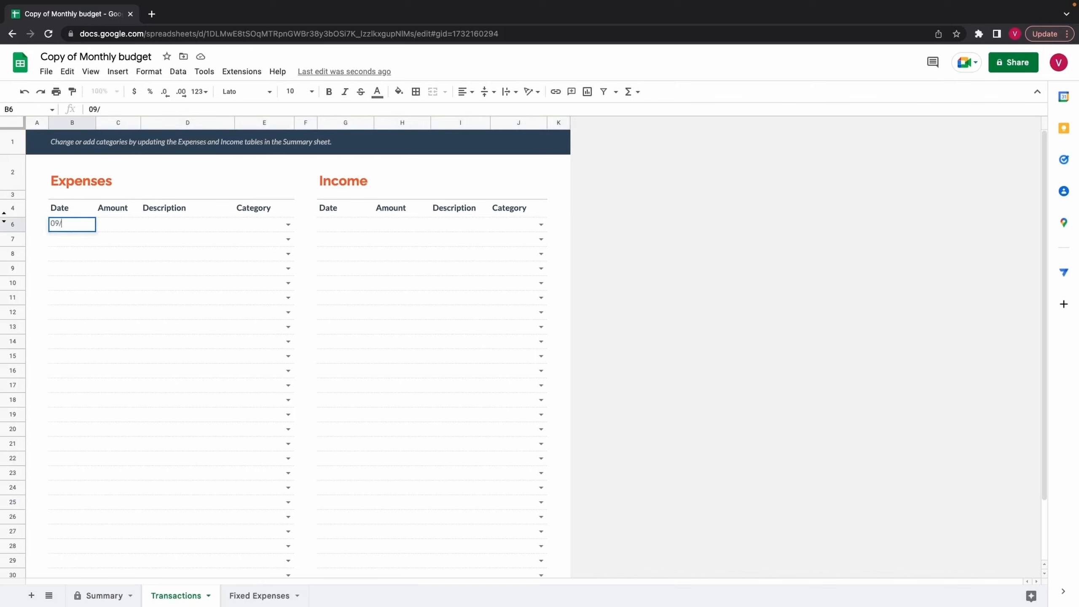
{"action": "type", "text": "/22/2022"}
{"action": "key", "text": "Return"}
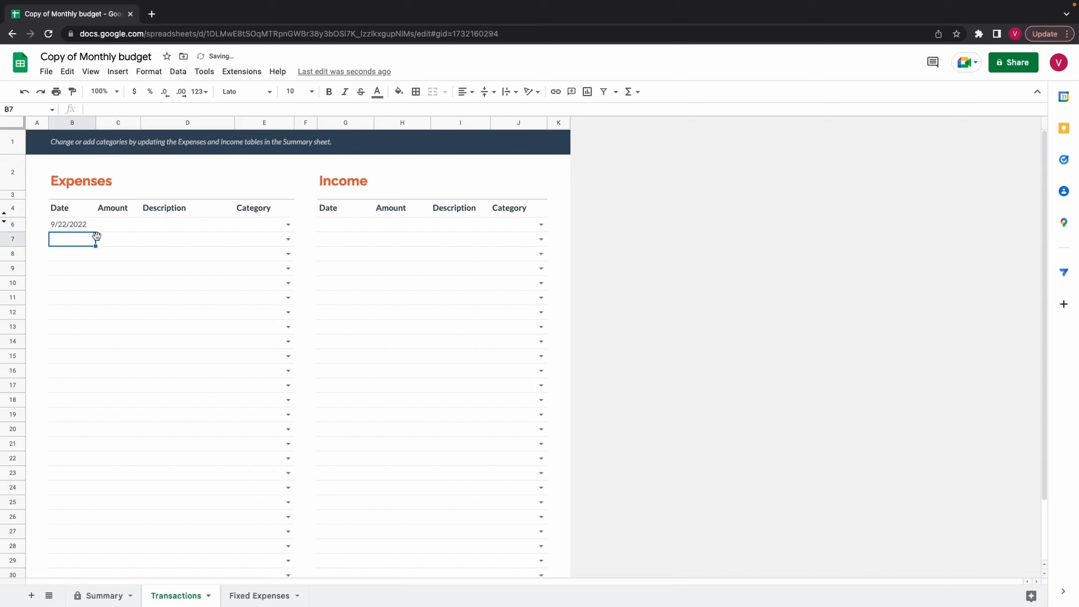
{"action": "left_click", "coordinate": [108, 227]}
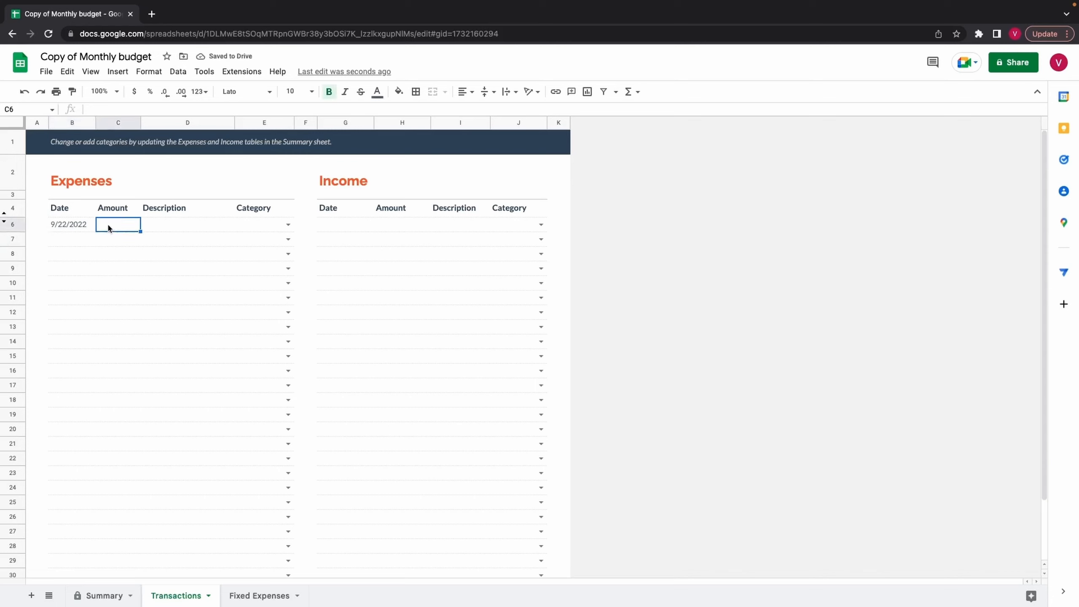
{"action": "double_click", "coordinate": [108, 224]}
{"action": "type", "text": "50"}
{"action": "key", "text": "Return"}
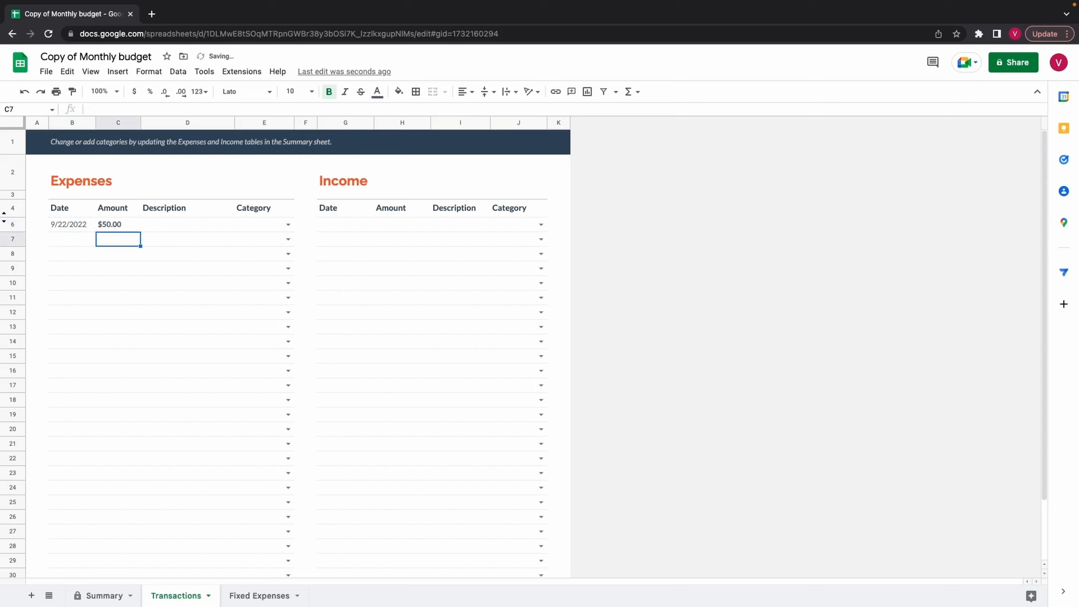
Describe the expense in row 6 as Food and assign it to the Groceries category
{"action": "left_click", "coordinate": [164, 228]}
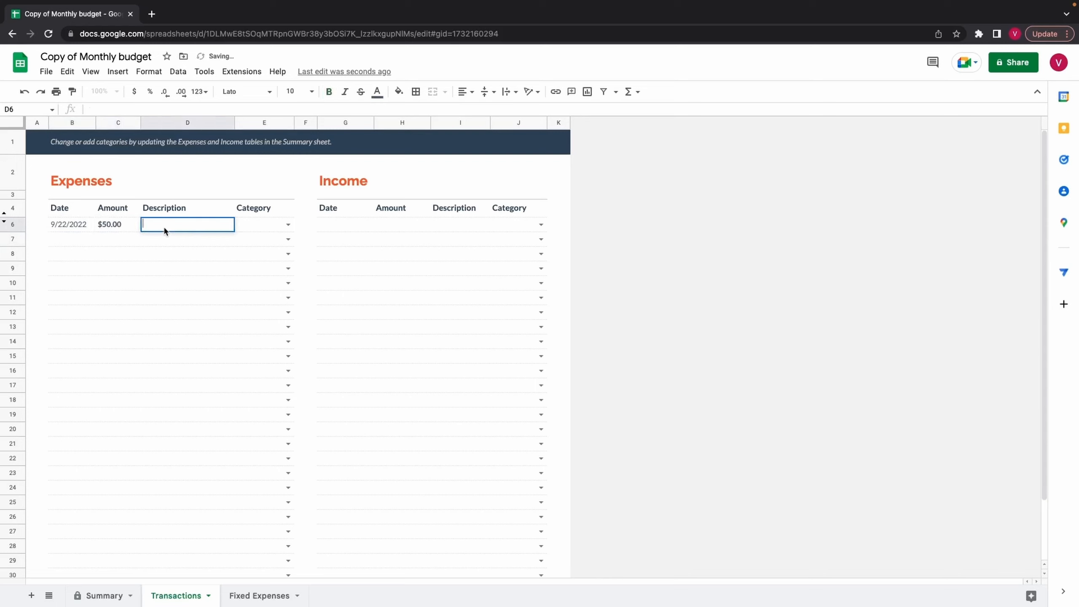
{"action": "type", "text": "Food"}
{"action": "key", "text": "Return"}
{"action": "left_click", "coordinate": [266, 227]}
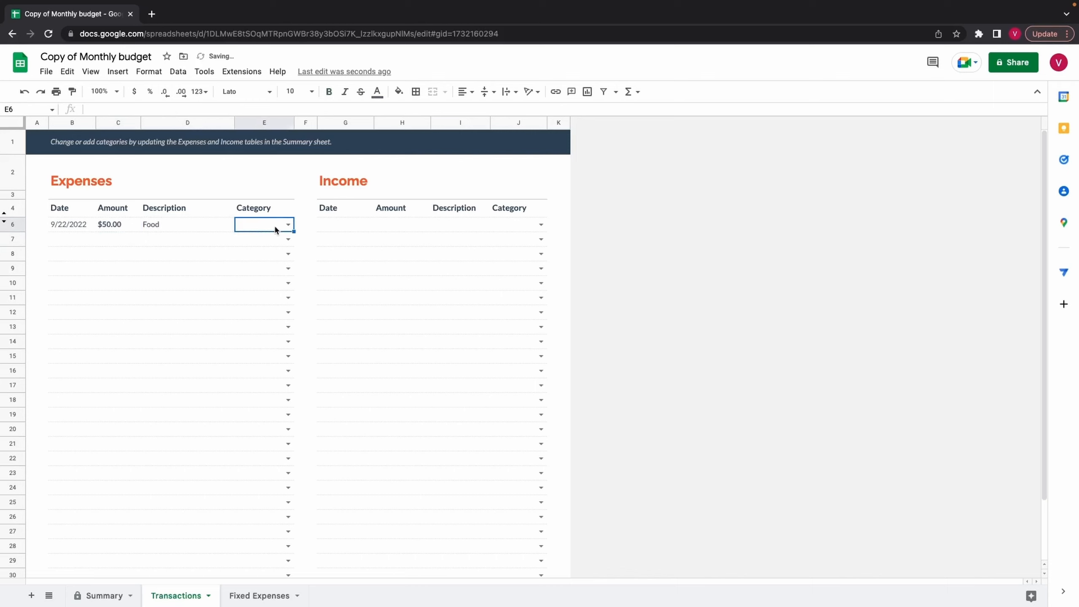
{"action": "left_click", "coordinate": [288, 224]}
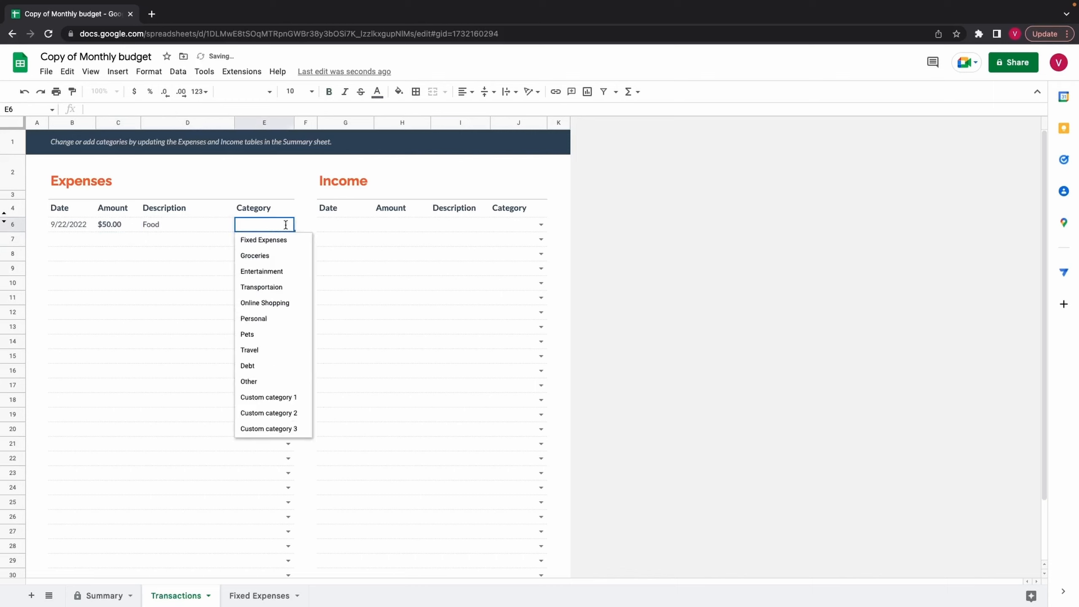
{"action": "left_click", "coordinate": [276, 257]}
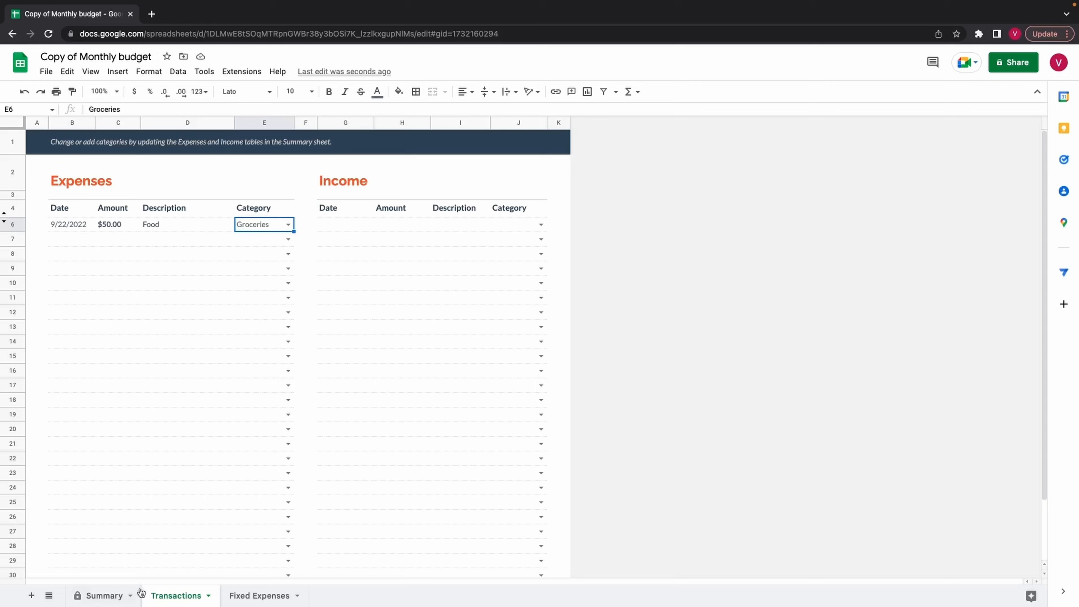
Check the Summary sheet's balance charts, savings figures and expense table against the new grocery transaction
{"action": "left_click", "coordinate": [87, 596]}
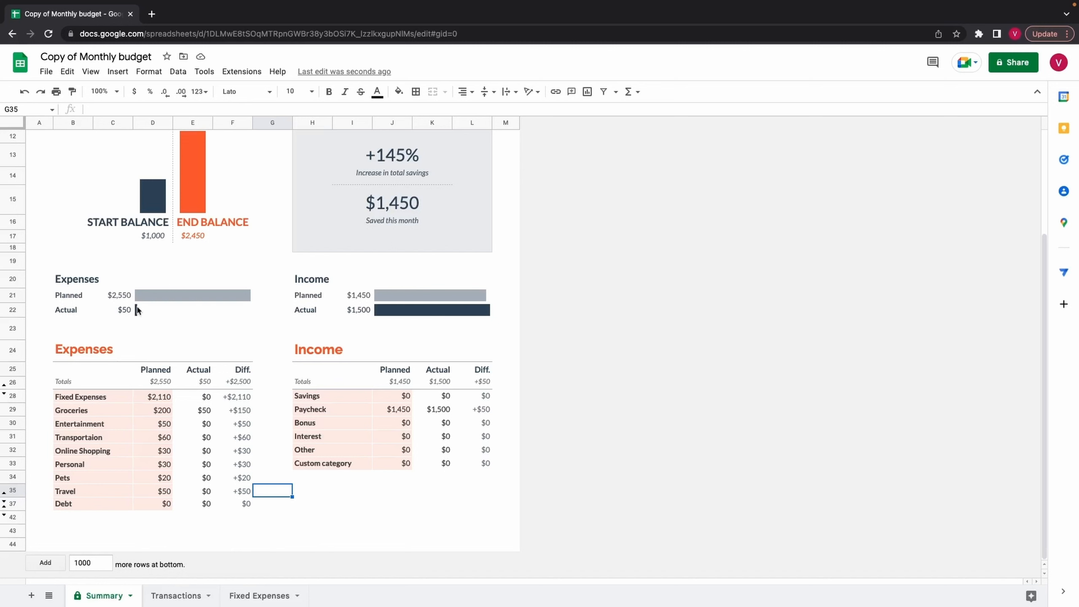
{"action": "scroll", "coordinate": [115, 284], "scroll_direction": "up", "scroll_amount": 5}
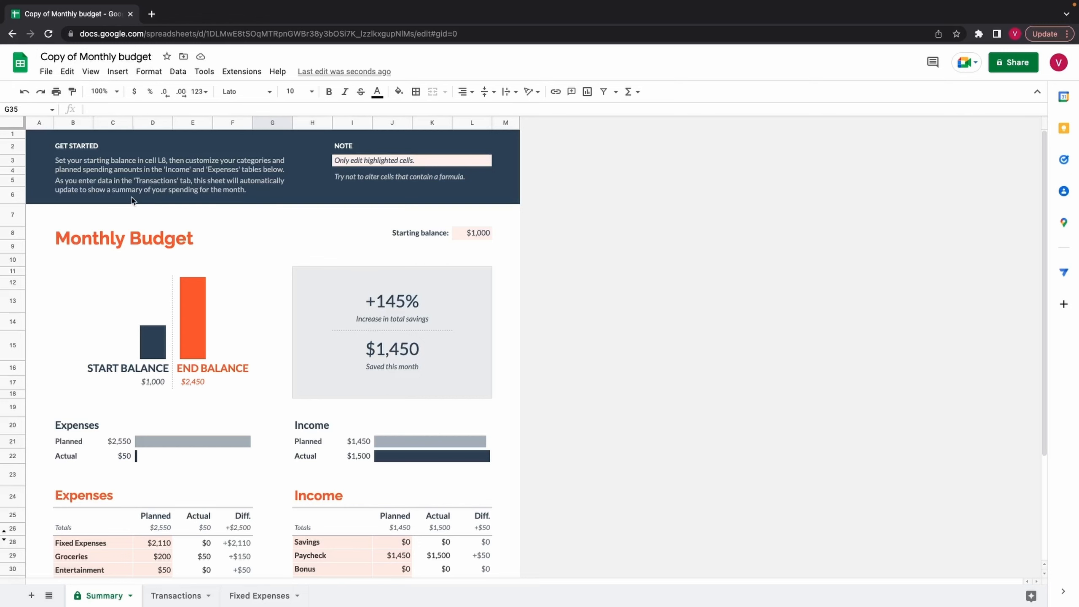
{"action": "scroll", "coordinate": [131, 199], "scroll_direction": "down", "scroll_amount": 4}
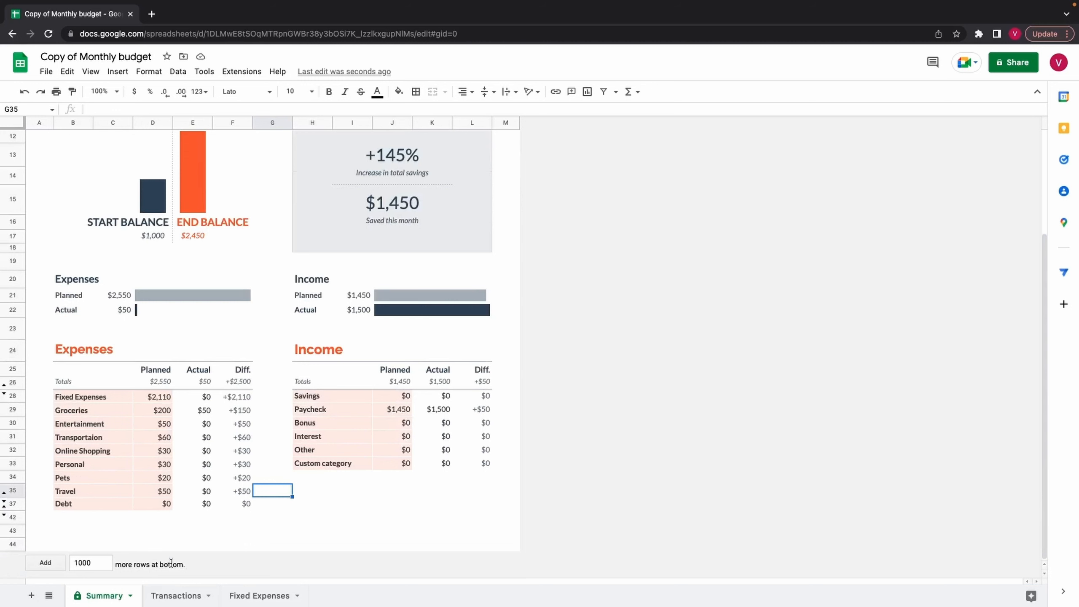
Remove the Groceries category from the expense in row 6 of the Transactions sheet
{"action": "left_click", "coordinate": [166, 596]}
{"action": "left_click", "coordinate": [12, 223]}
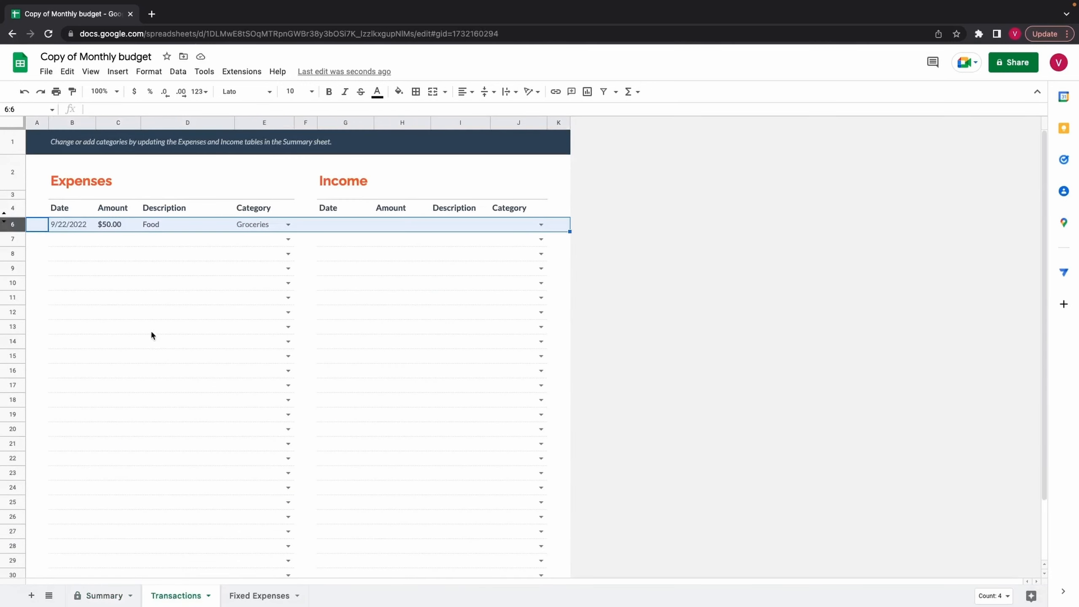
{"action": "left_click", "coordinate": [288, 224]}
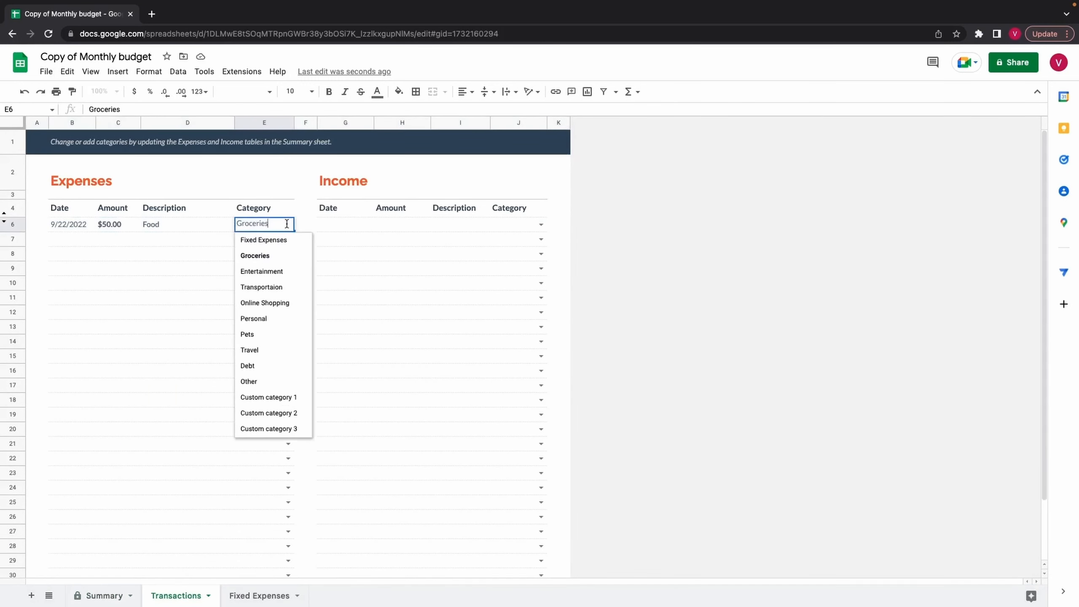
{"action": "key", "text": "BackSpace"}
{"action": "key", "text": "BackSpace"}
{"action": "key", "text": "BackSpace"}
{"action": "key", "text": "BackSpace"}
{"action": "key", "text": "BackSpace"}
{"action": "key", "text": "BackSpace"}
{"action": "key", "text": "BackSpace"}
{"action": "key", "text": "BackSpace"}
{"action": "key", "text": "BackSpace"}
Delete the description, amount and date of the expense in row 6 of the Transactions sheet
{"action": "left_click", "coordinate": [173, 224]}
{"action": "double_click", "coordinate": [167, 225]}
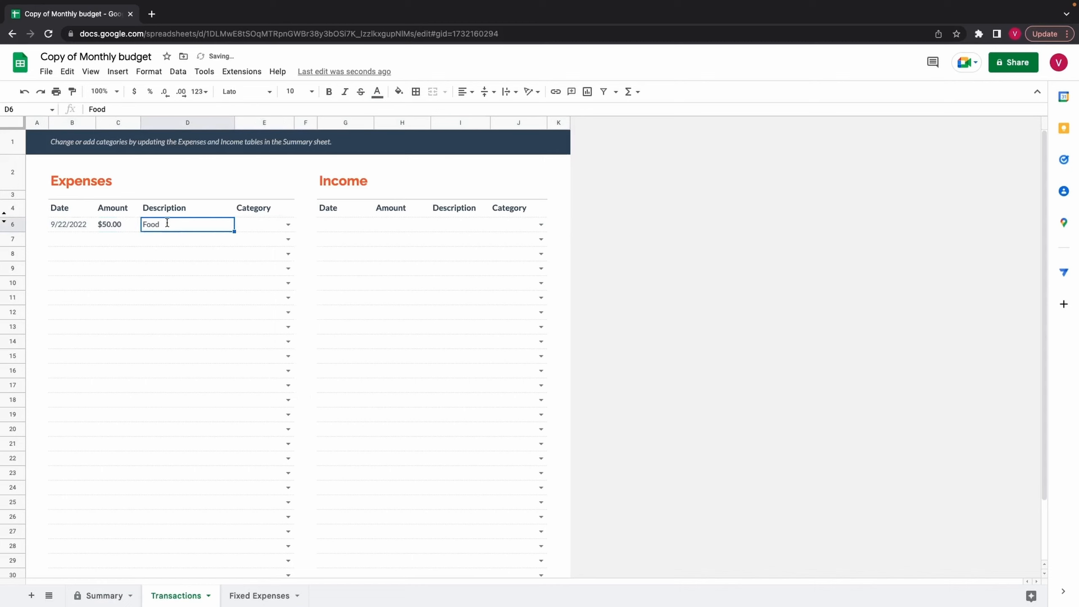
{"action": "key", "text": "BackSpace"}
{"action": "key", "text": "BackSpace"}
{"action": "key", "text": "BackSpace"}
{"action": "key", "text": "BackSpace"}
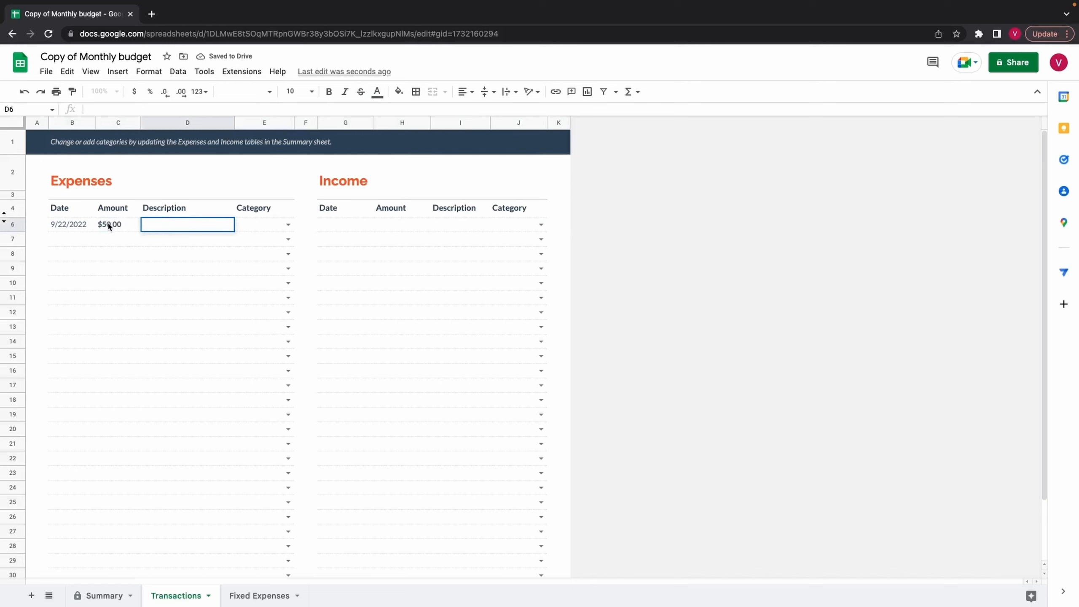
{"action": "left_click", "coordinate": [111, 223]}
{"action": "key", "text": "Delete"}
{"action": "left_click", "coordinate": [80, 225]}
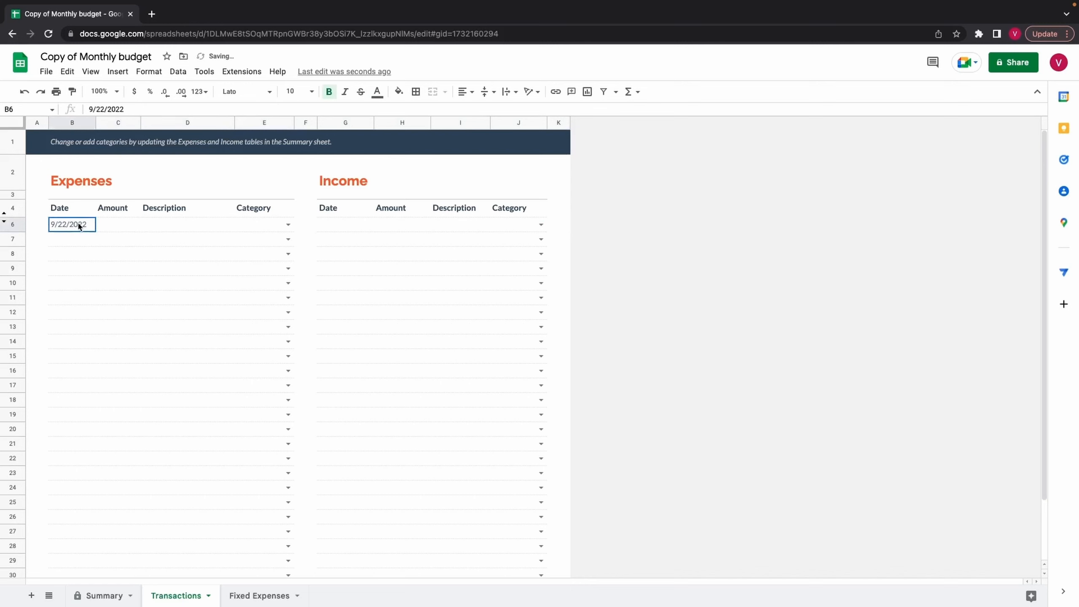
{"action": "key", "text": "Delete"}
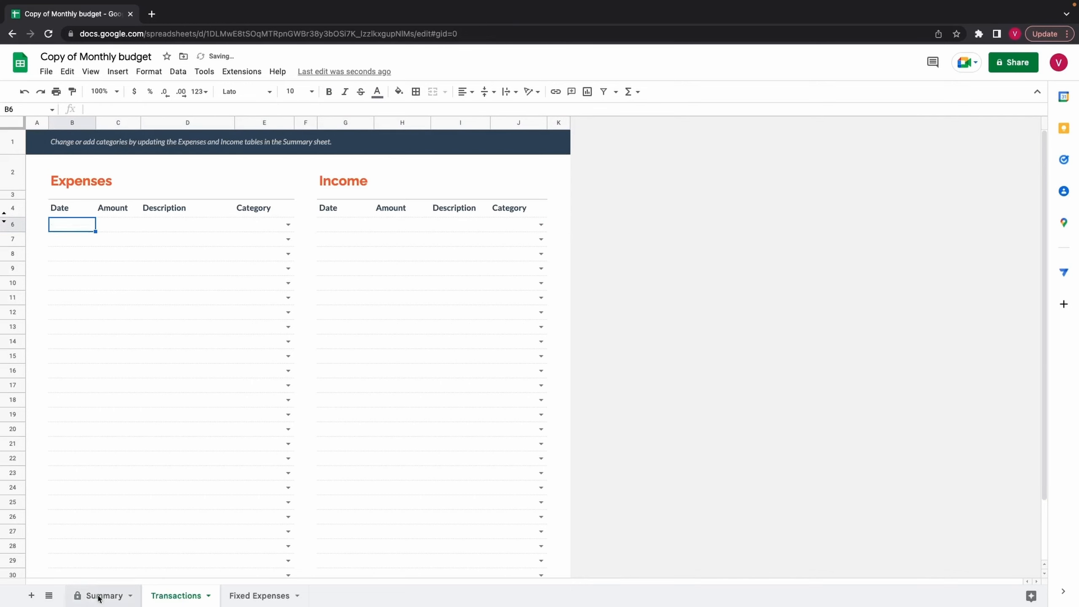
Check the Summary sheet's balance charts and expense table after clearing the test expense
{"action": "left_click", "coordinate": [99, 595]}
{"action": "scroll", "coordinate": [155, 487], "scroll_direction": "down", "scroll_amount": 2}
{"action": "scroll", "coordinate": [156, 491], "scroll_direction": "down", "scroll_amount": 1}
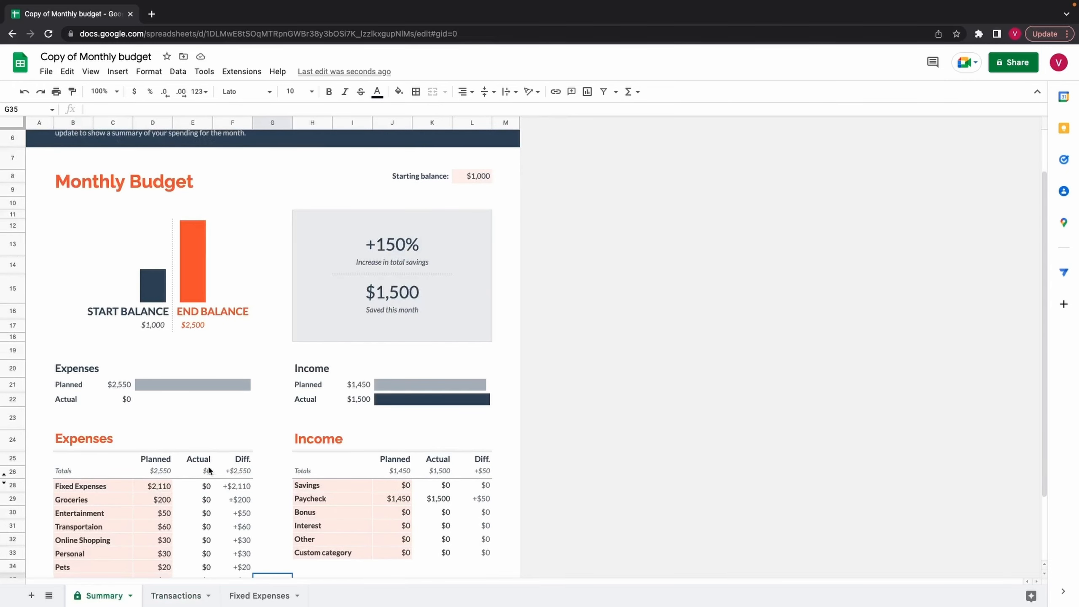
{"action": "scroll", "coordinate": [143, 236], "scroll_direction": "up", "scroll_amount": 3}
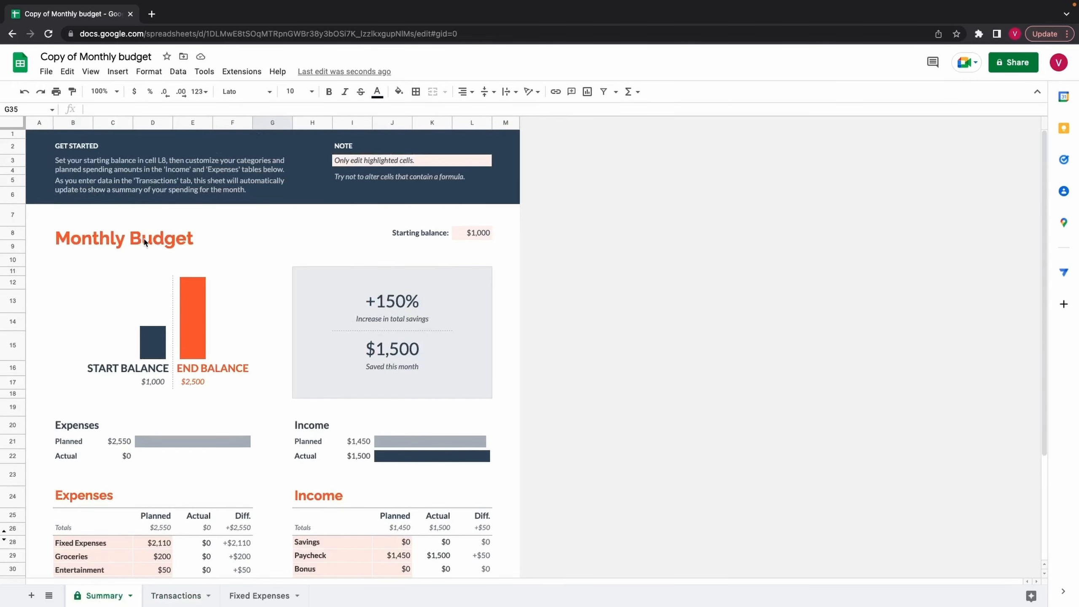
Make a copy of the budget spreadsheet in My Drive named 2022 October Monthly budget
{"action": "left_click", "coordinate": [46, 71]}
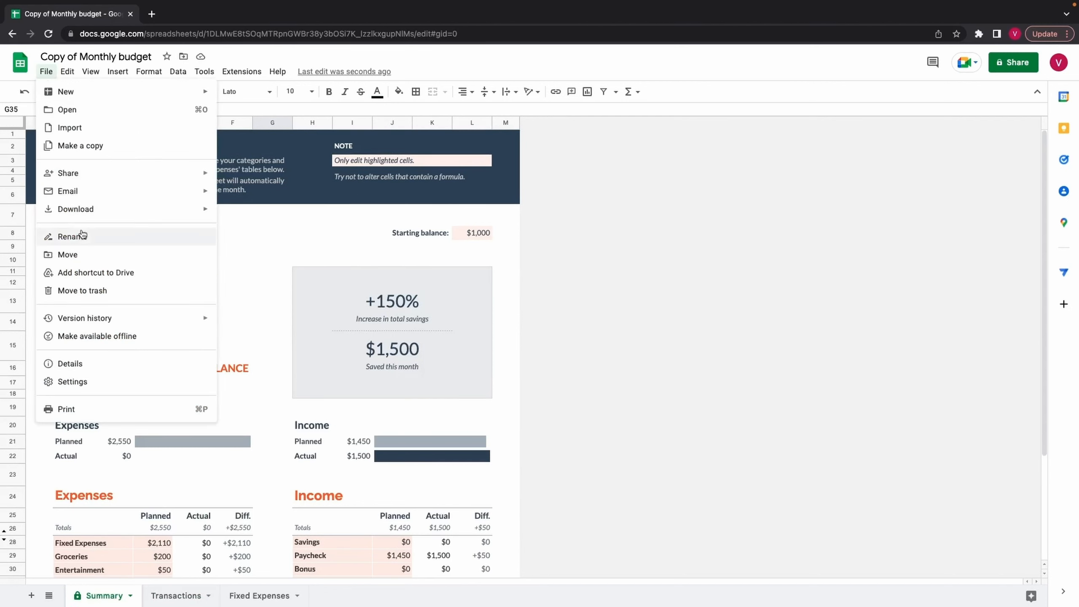
{"action": "left_click", "coordinate": [90, 147]}
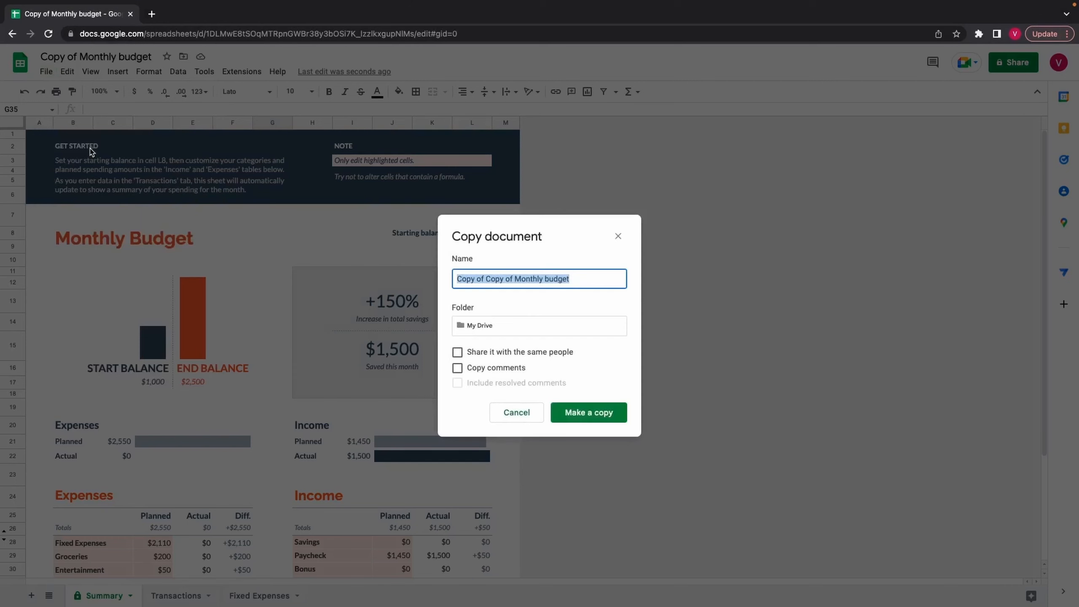
{"action": "left_click", "coordinate": [516, 279]}
{"action": "key", "text": "BackSpace"}
{"action": "key", "text": "BackSpace"}
{"action": "key", "text": "BackSpace"}
{"action": "key", "text": "BackSpace"}
{"action": "key", "text": "BackSpace"}
{"action": "key", "text": "BackSpace"}
{"action": "key", "text": "BackSpace"}
{"action": "key", "text": "BackSpace"}
{"action": "key", "text": "BackSpace"}
{"action": "key", "text": "BackSpace"}
{"action": "key", "text": "BackSpace"}
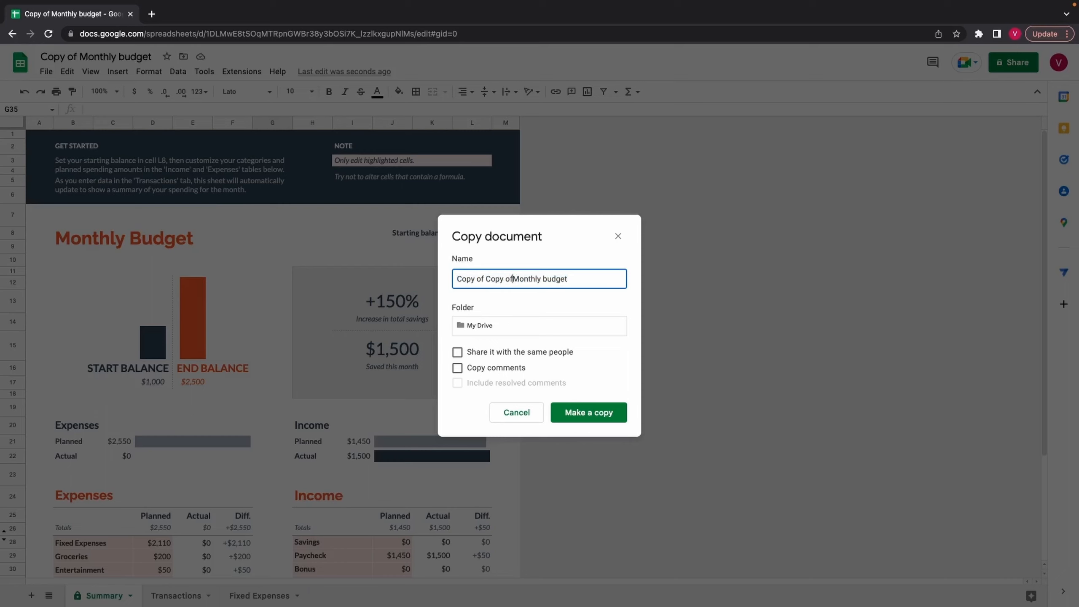
{"action": "key", "text": "BackSpace"}
{"action": "key", "text": "BackSpace"}
{"action": "key", "text": "BackSpace"}
{"action": "key", "text": "BackSpace"}
{"action": "key", "text": "BackSpace"}
{"action": "type", "text": "20222"}
{"action": "key", "text": "BackSpace"}
{"action": "type", "text": "Octo"}
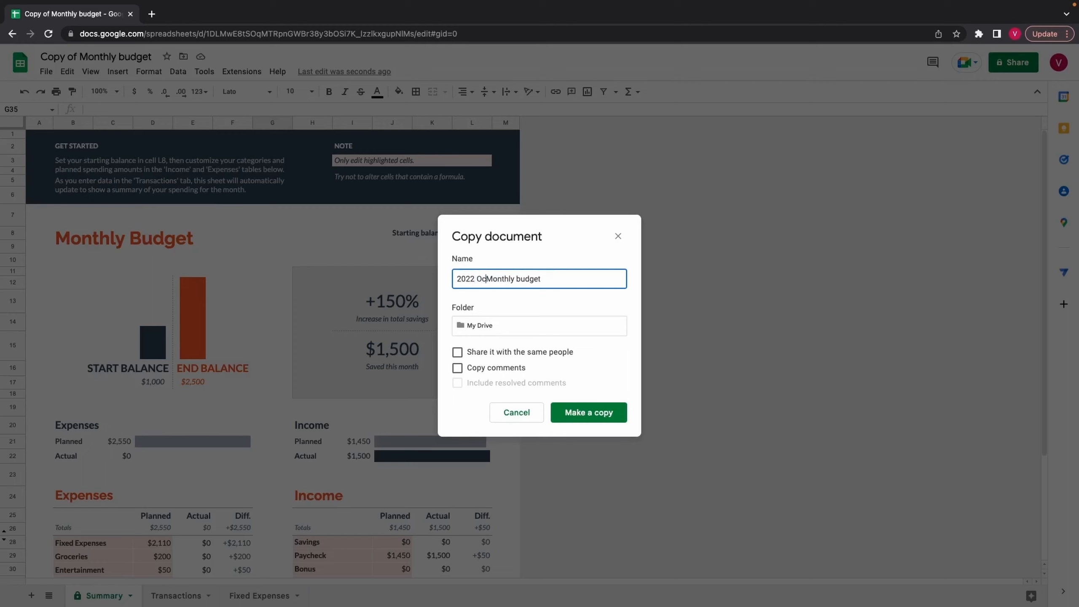
{"action": "type", "text": "r"}
{"action": "left_click", "coordinate": [588, 412]}
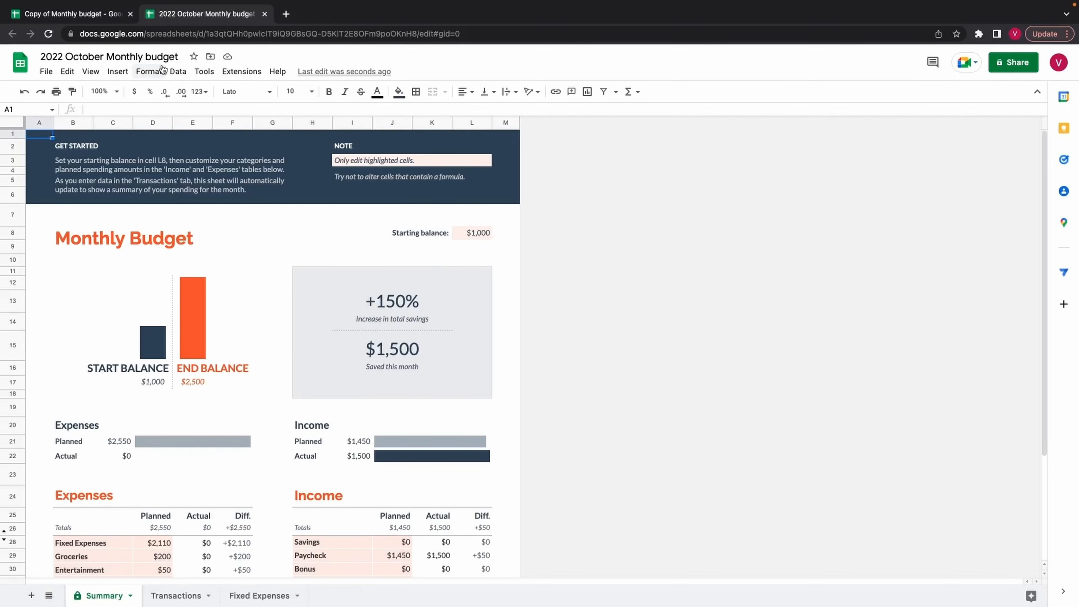
Compare the Summary sheet of the original Copy of Monthly budget with that of the 2022 October Monthly budget copy
{"action": "left_click", "coordinate": [104, 14]}
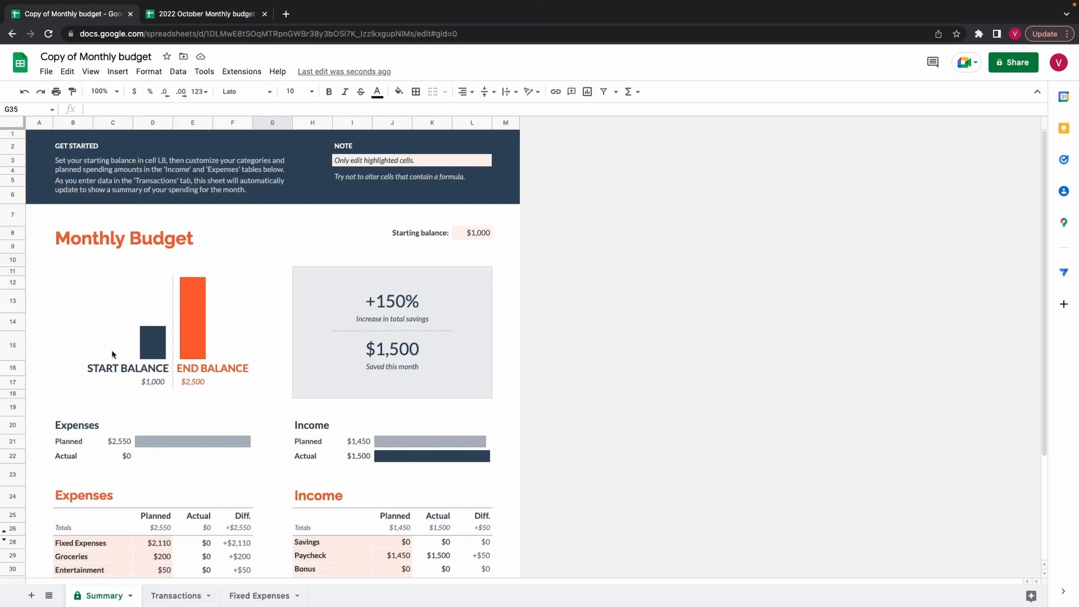
{"action": "scroll", "coordinate": [111, 348], "scroll_direction": "down", "scroll_amount": 4}
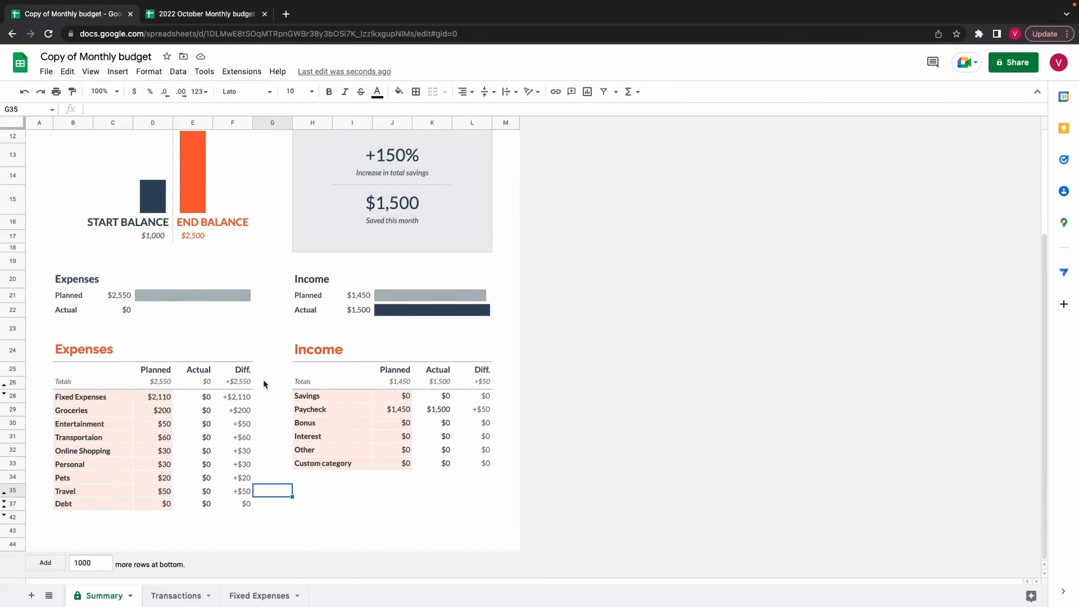
{"action": "scroll", "coordinate": [264, 382], "scroll_direction": "up", "scroll_amount": 4}
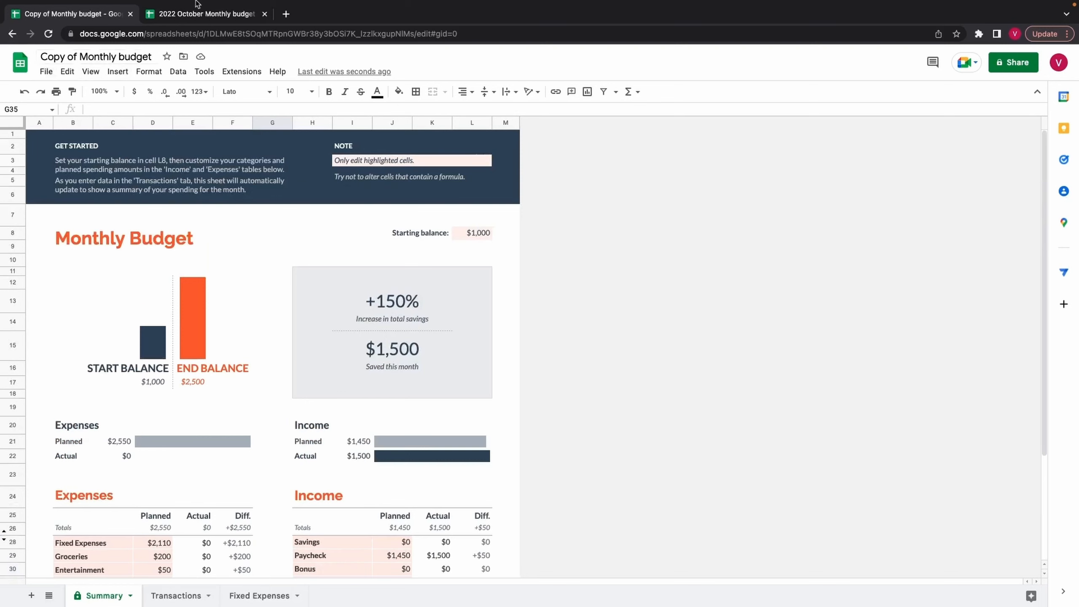
{"action": "left_click", "coordinate": [205, 15]}
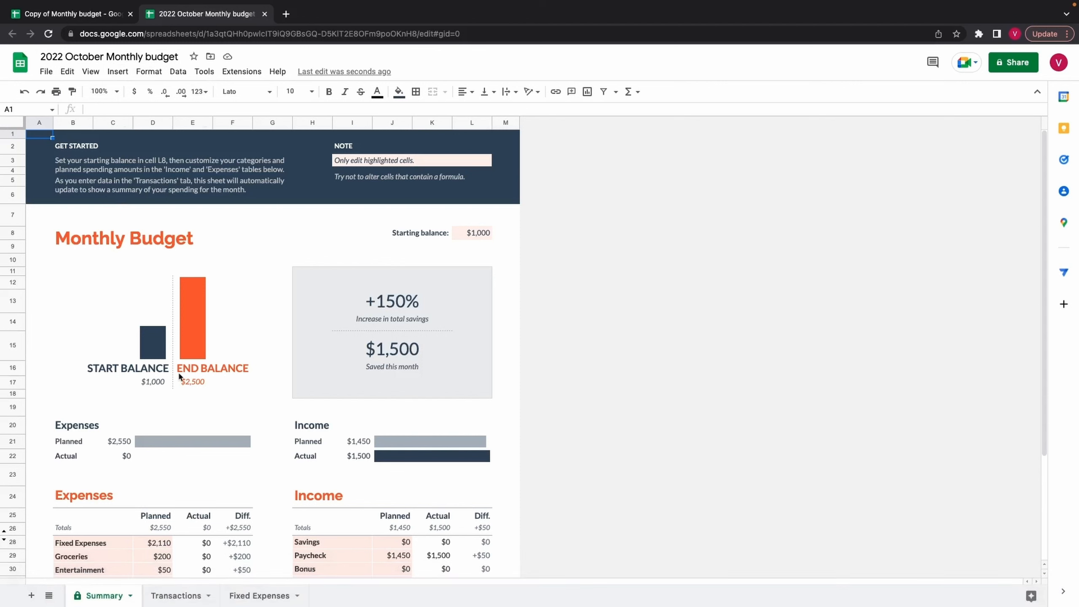
{"action": "scroll", "coordinate": [175, 501], "scroll_direction": "down", "scroll_amount": 3}
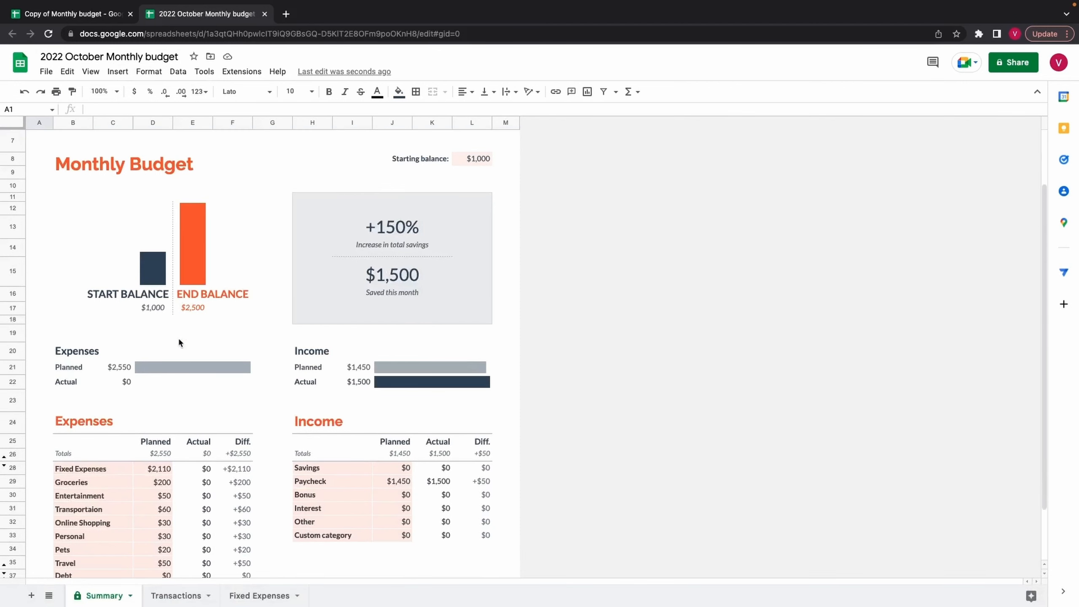